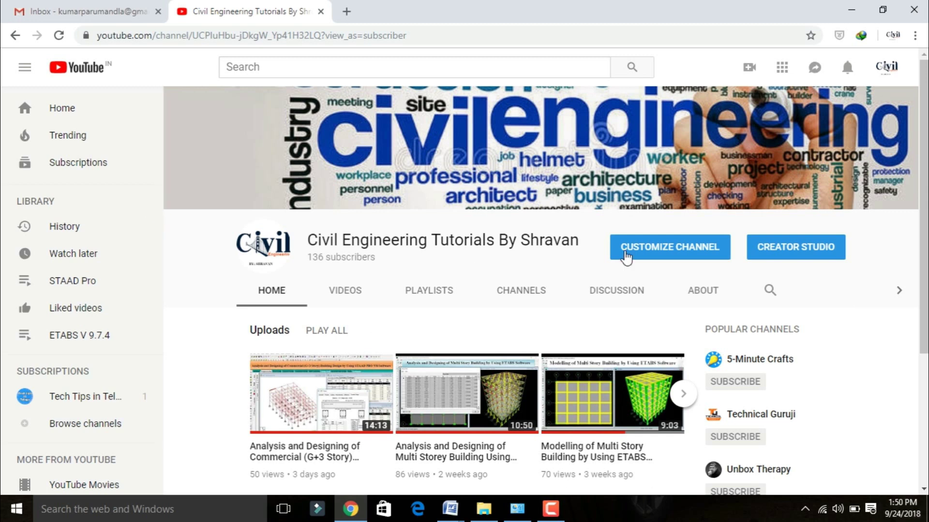
- Bring the Word problem statement for the G+6 multi-story building to the front
mouse_move(612, 177)
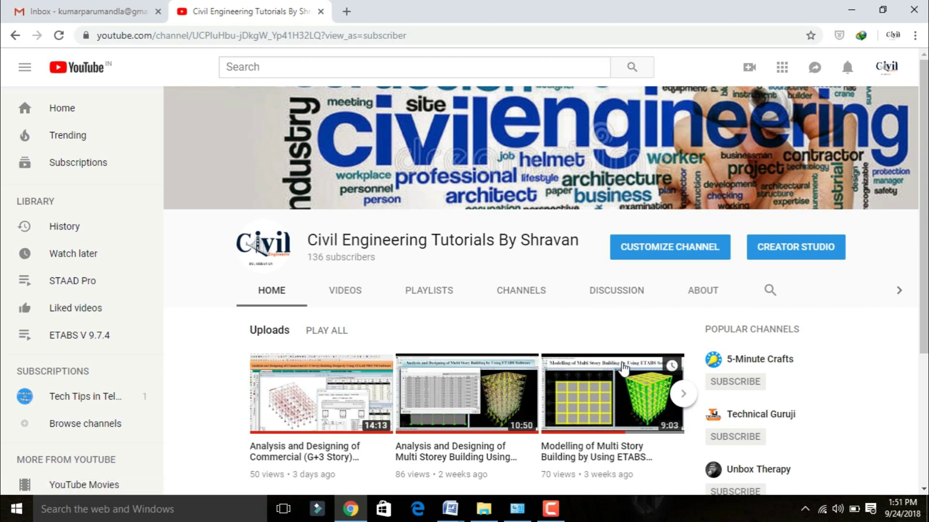
key(alt+Tab)
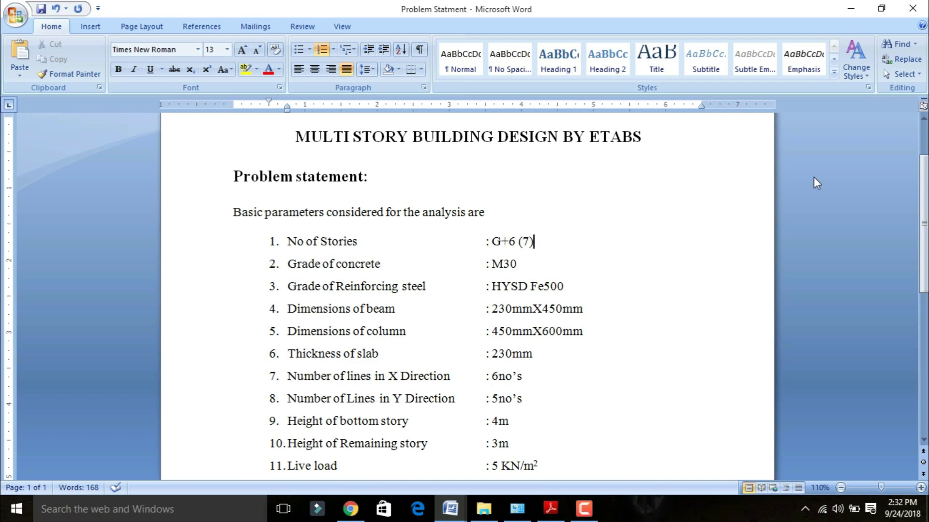
- Change the slab thickness in the problem statement to 120mm
scroll(923, 222, down, 3)
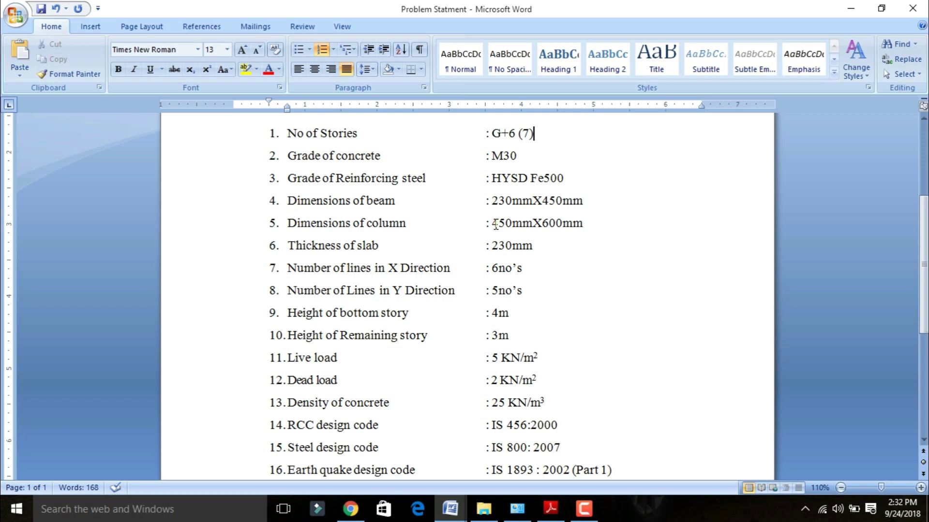
key(ctrl+z)
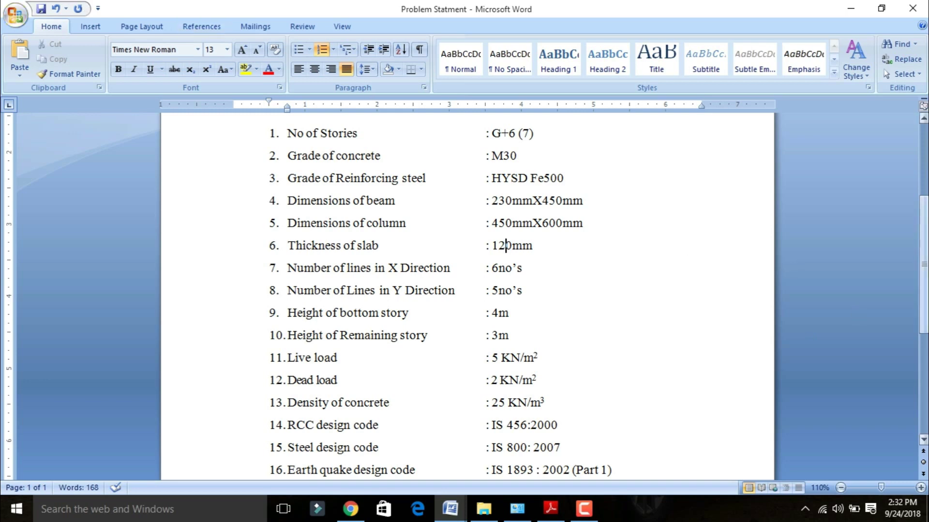
drag(923, 265, 923, 300)
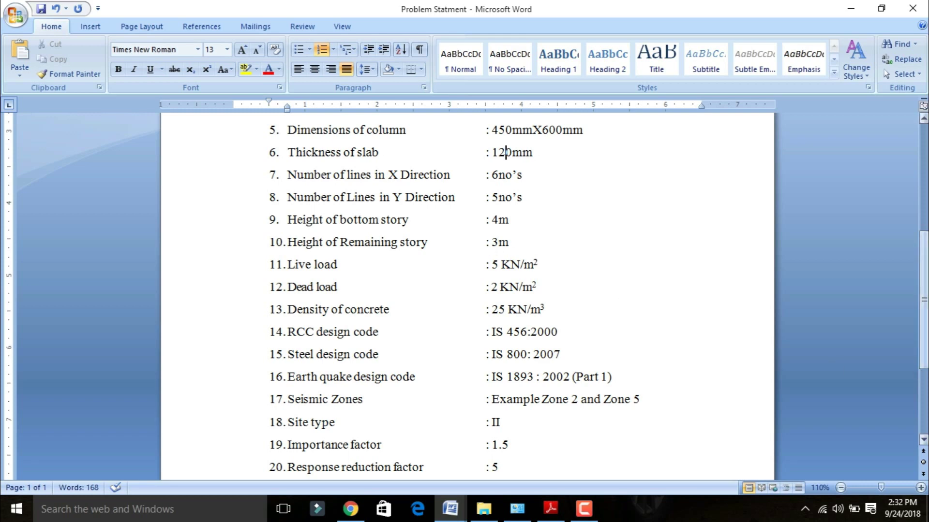
- Colour the IS 1893 : 2002 (Part 1) code line orange and review the Zone 5 seismic entry
scroll(467, 296, down, 1)
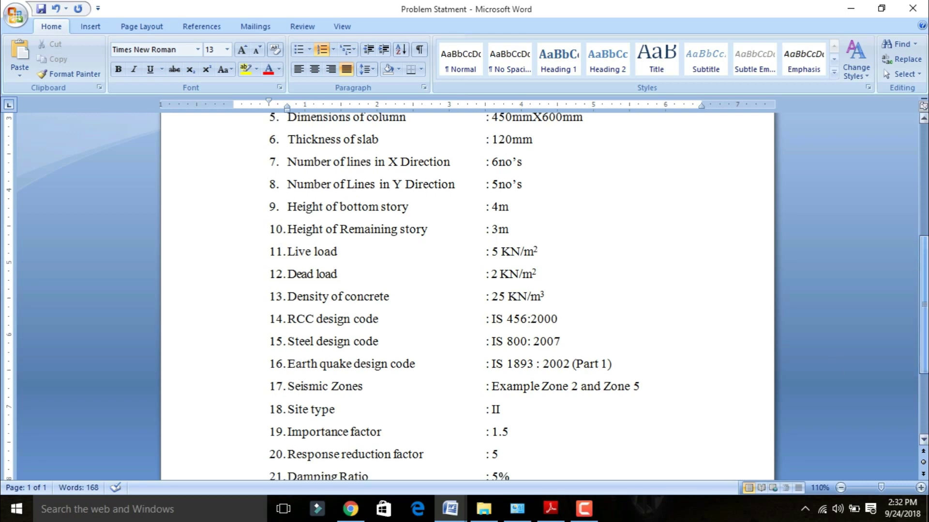
scroll(468, 296, down, 2)
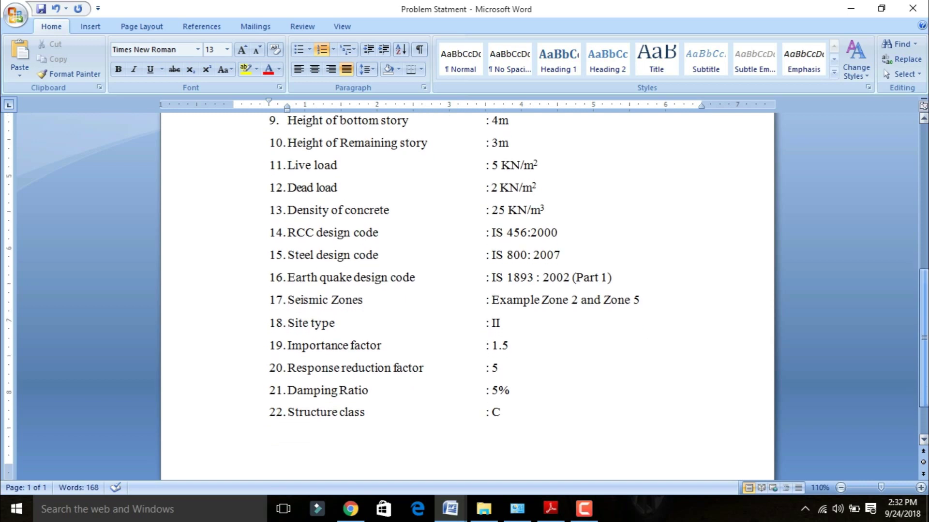
scroll(467, 296, down, 1)
scroll(467, 296, down, 1)
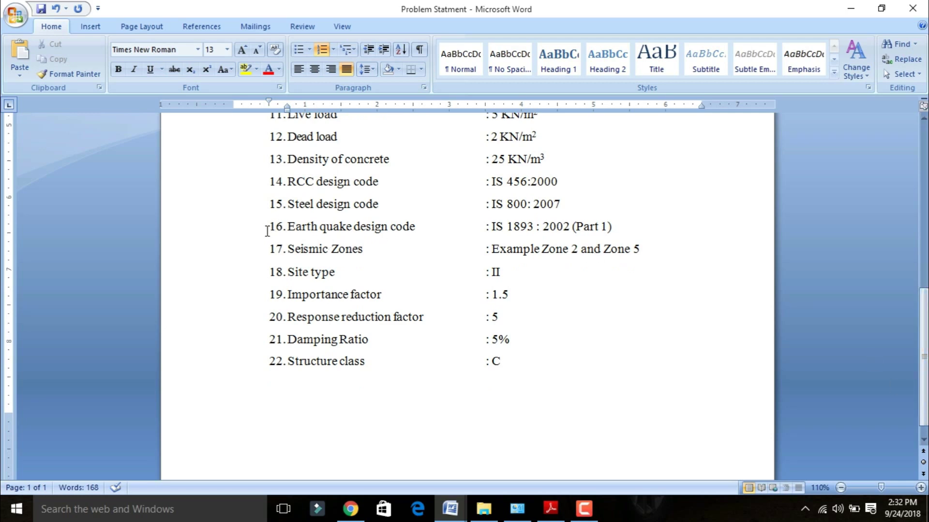
drag(276, 226, 625, 225)
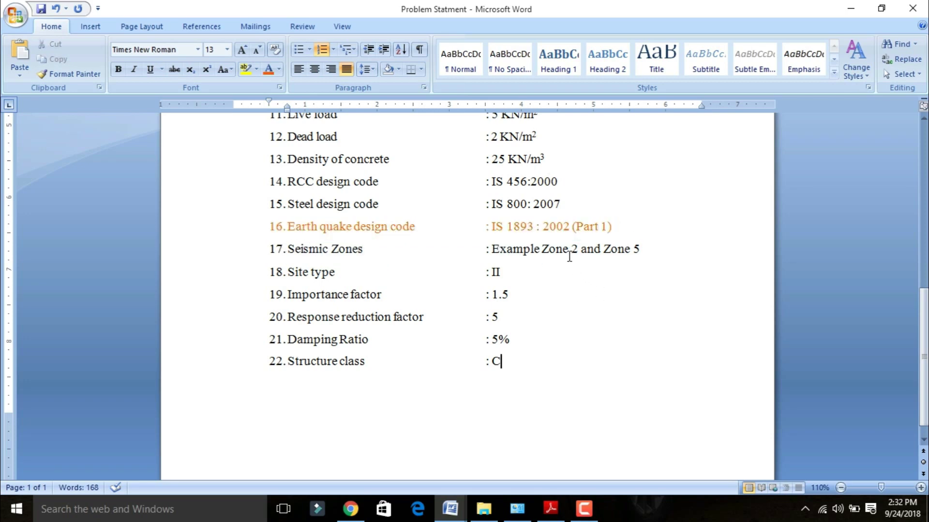
drag(603, 249, 656, 257)
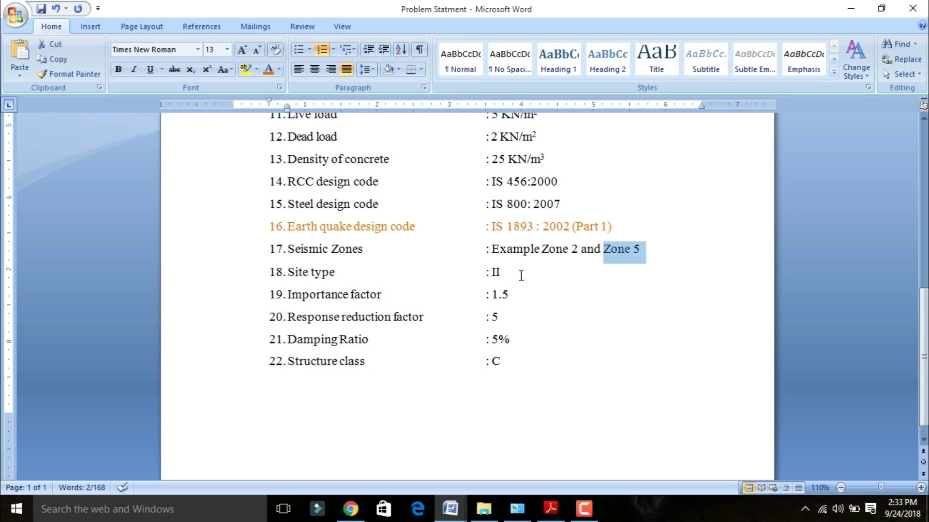
click(517, 272)
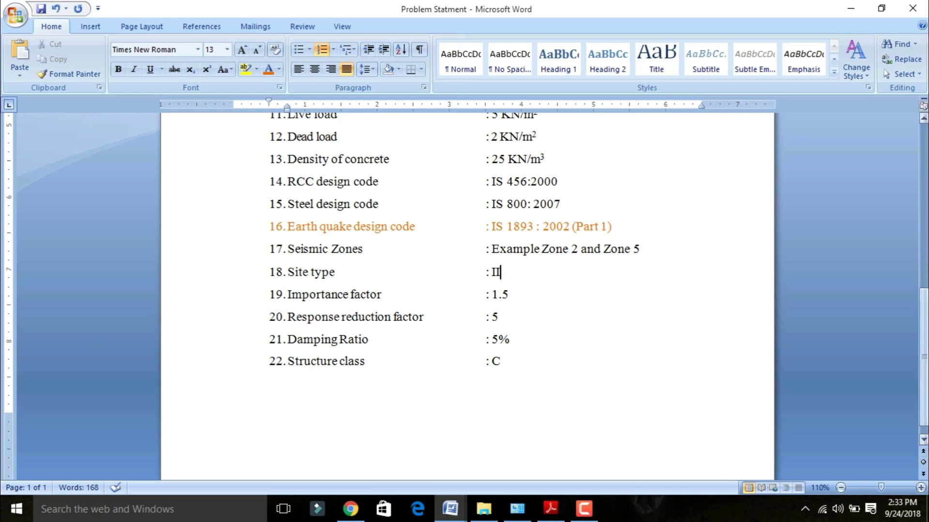
scroll(923, 357, down, 1)
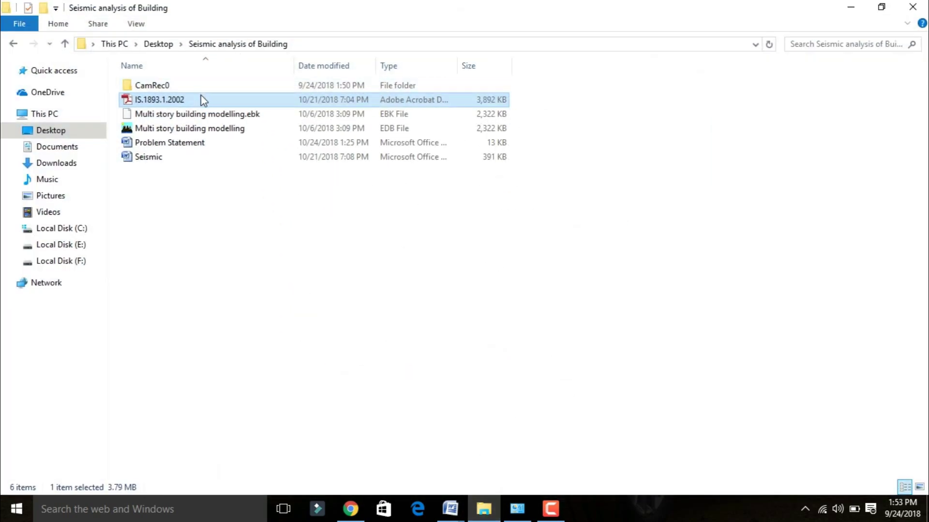
- Open IS.1893.1.2002.pdf and go to Table 2, Zone Factor Z, on page 17
double_click(203, 100)
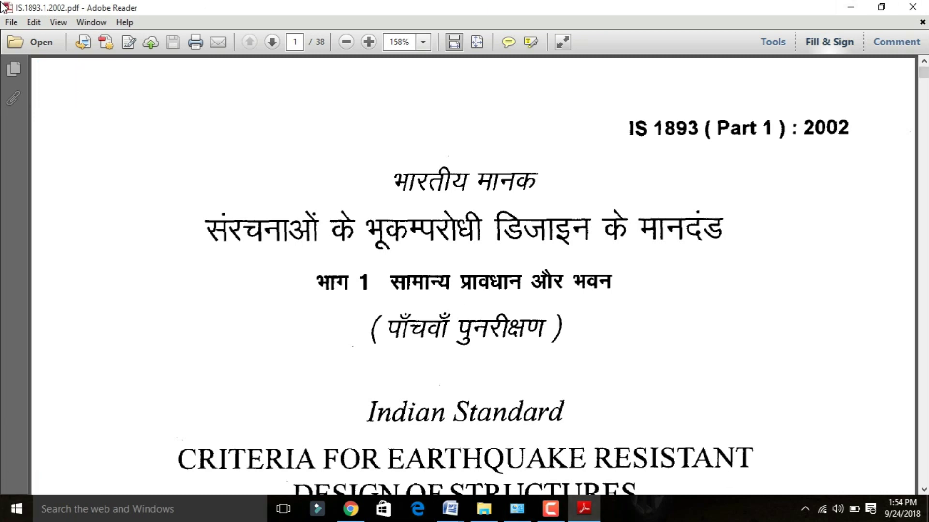
scroll(667, 414, down, 10)
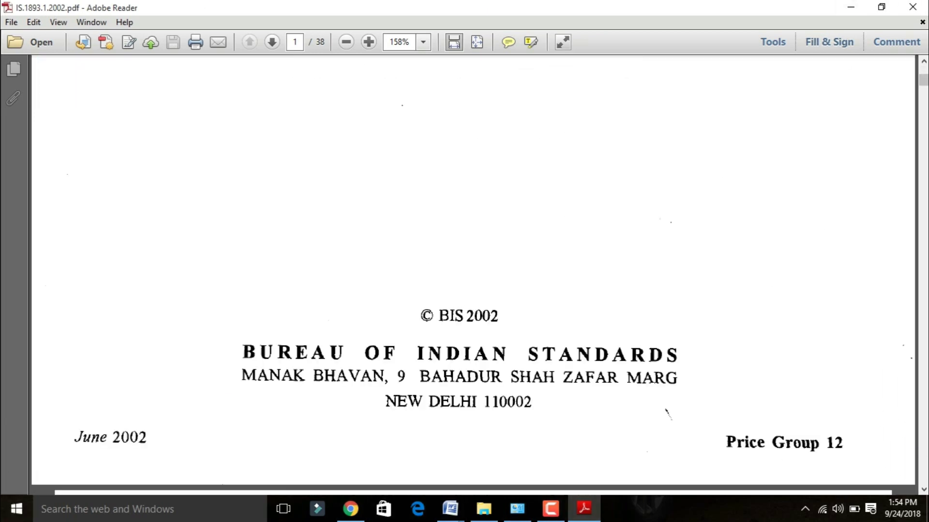
scroll(667, 414, down, 20)
ctrl+scroll(534, 154, down, 3)
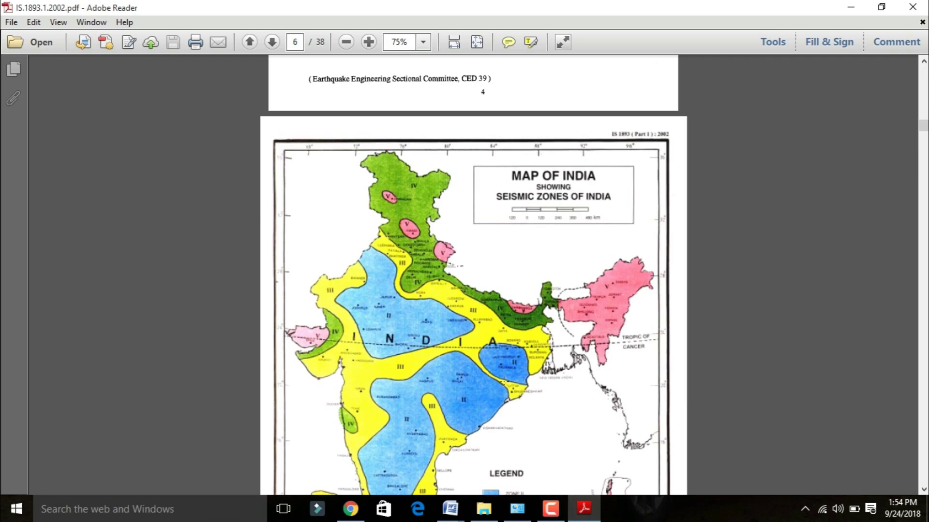
scroll(503, 382, down, 3)
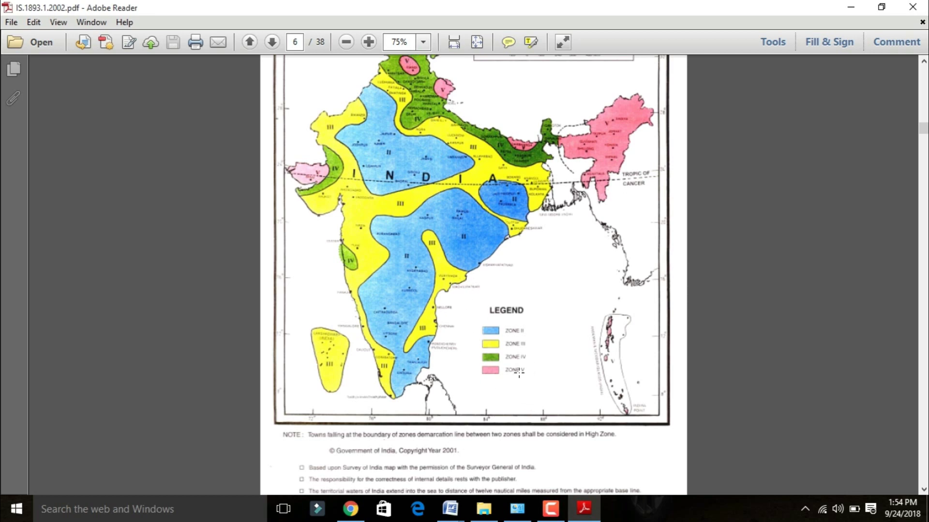
scroll(519, 372, up, 3)
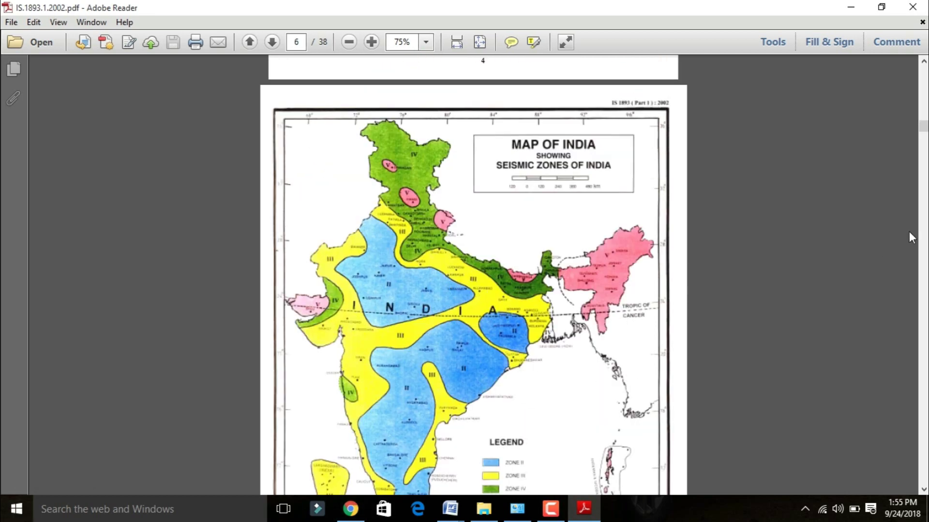
drag(923, 126, 923, 246)
drag(335, 271, 431, 276)
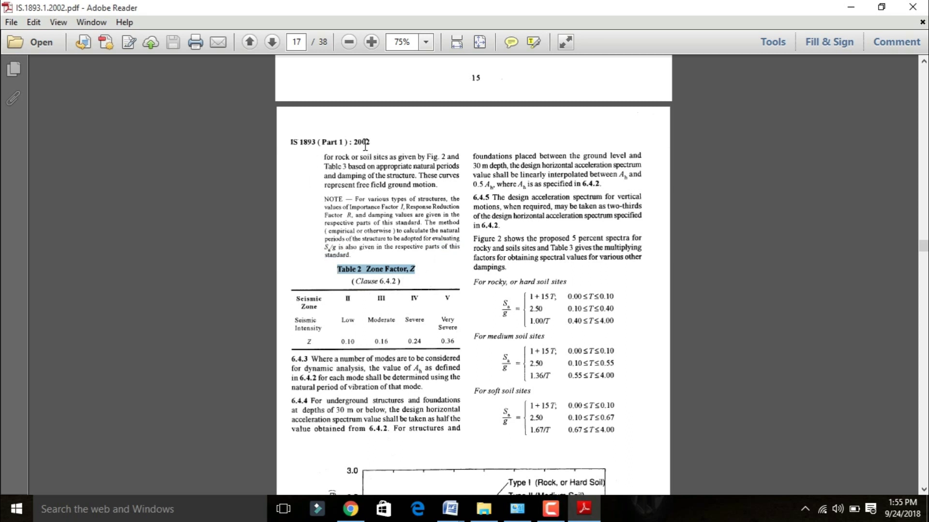
- Highlight the seismic zone numerals II to V in Table 2
scroll(363, 289, down, 3)
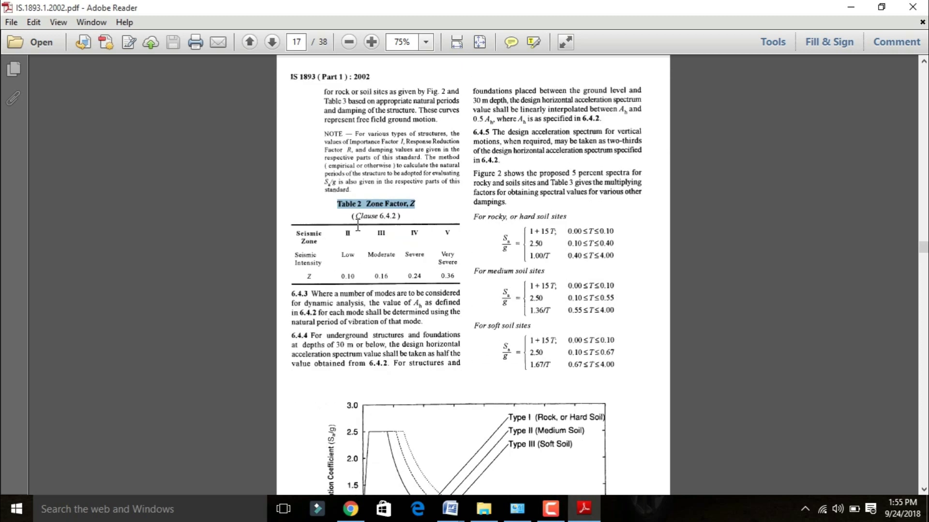
click(348, 239)
drag(348, 240, 455, 234)
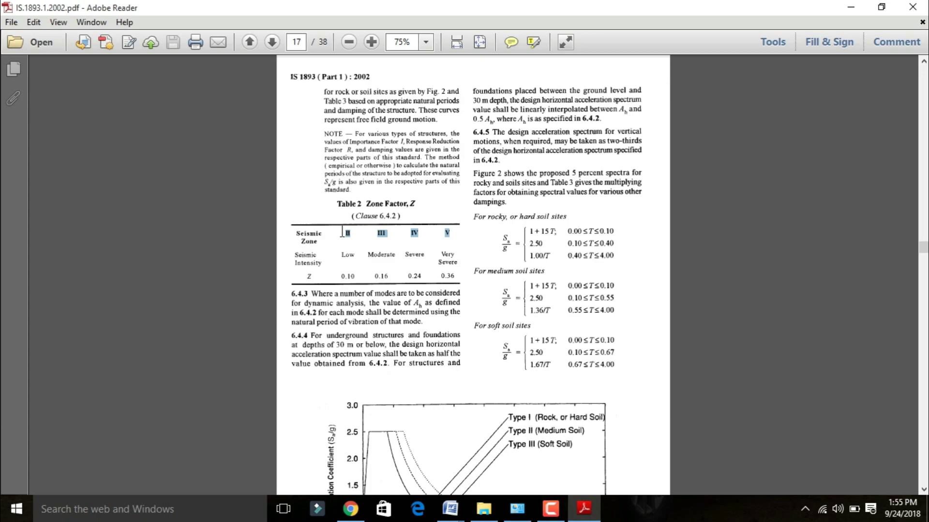
- Go to page 36 and select the Annex E zone factors for important towns heading
drag(923, 247, 923, 453)
scroll(516, 278, down, 1)
scroll(511, 257, down, 1)
scroll(498, 194, up, 1)
triple_click(503, 223)
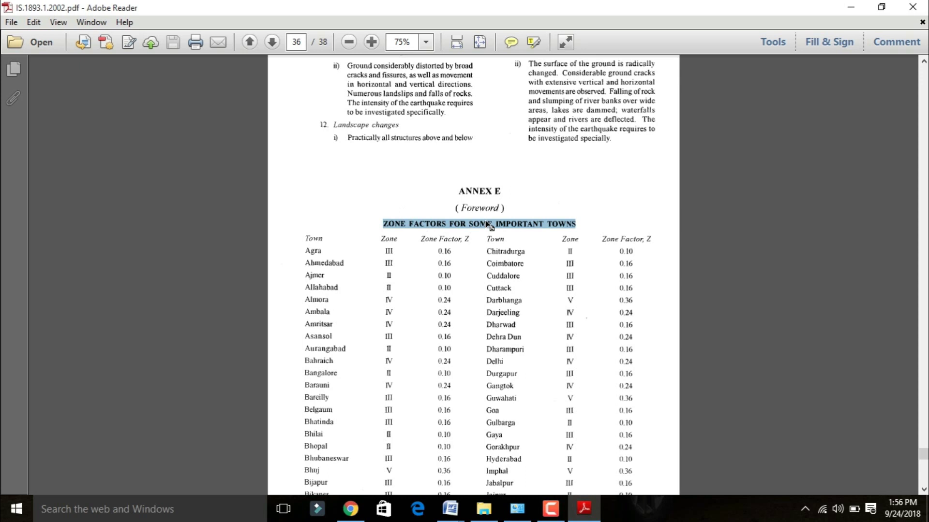
- Review the town names and zones in Annex E, page back to Annex D, then switch to File Explorer
drag(306, 287, 397, 289)
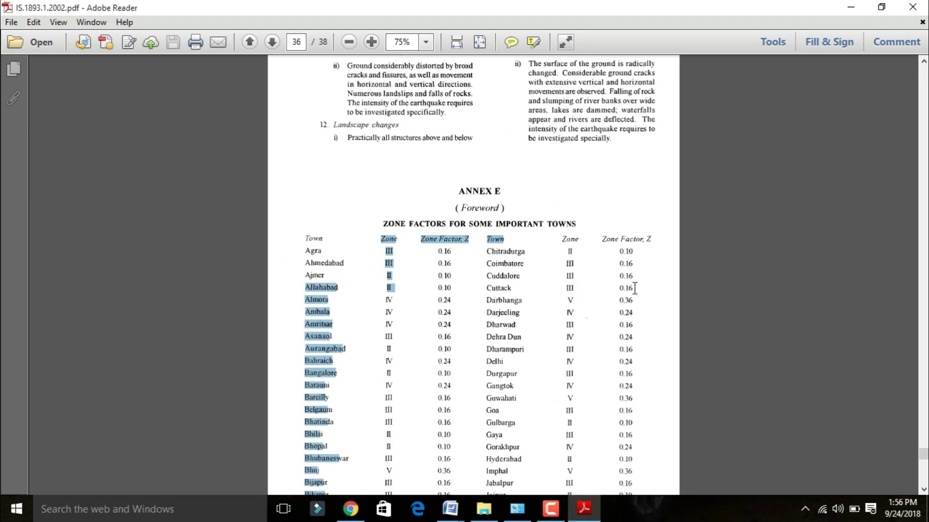
click(484, 365)
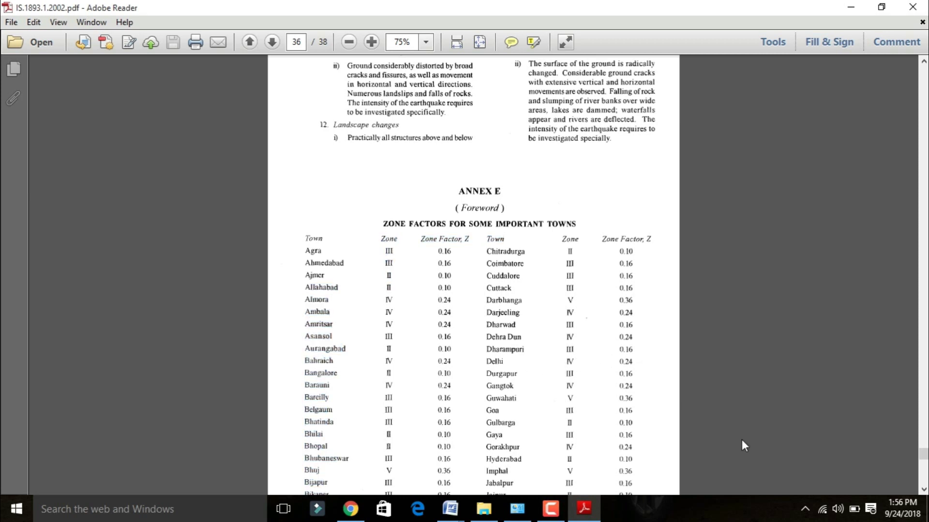
scroll(923, 486, down, 4)
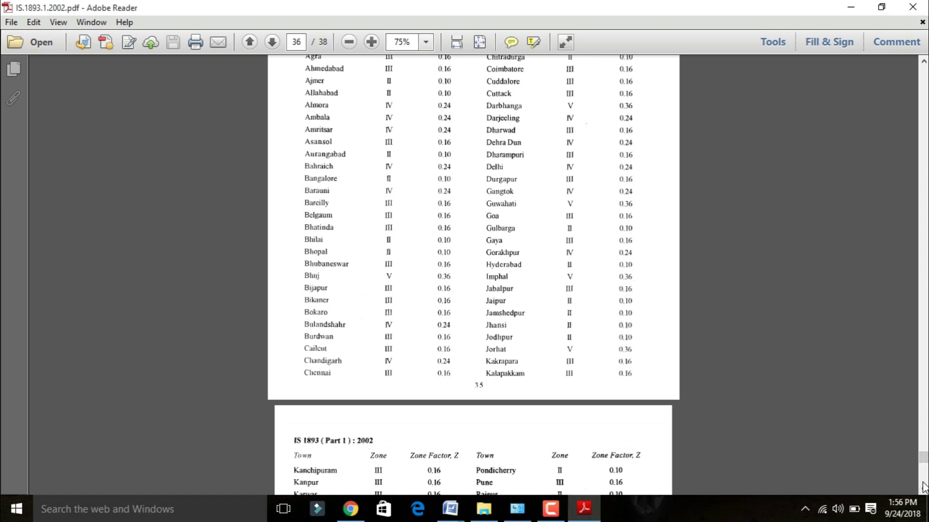
scroll(924, 488, down, 9)
scroll(853, 408, up, 2)
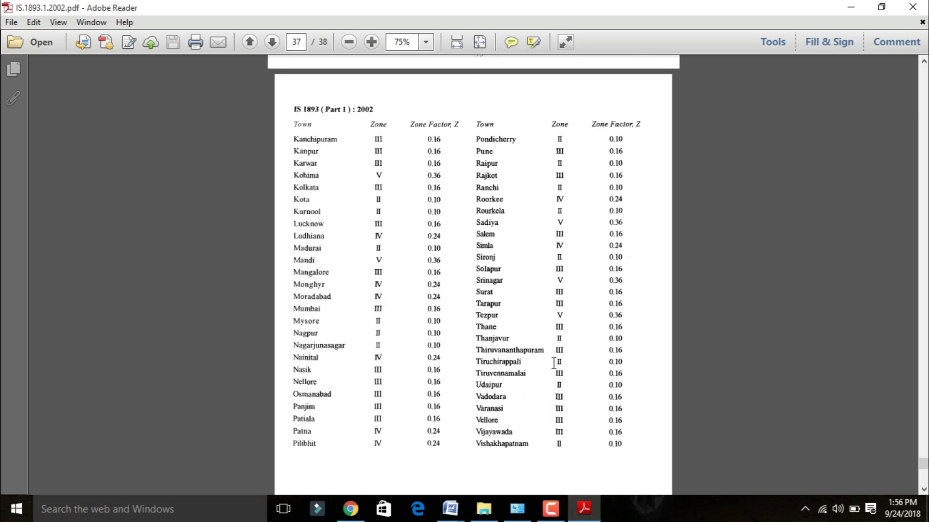
scroll(553, 362, up, 8)
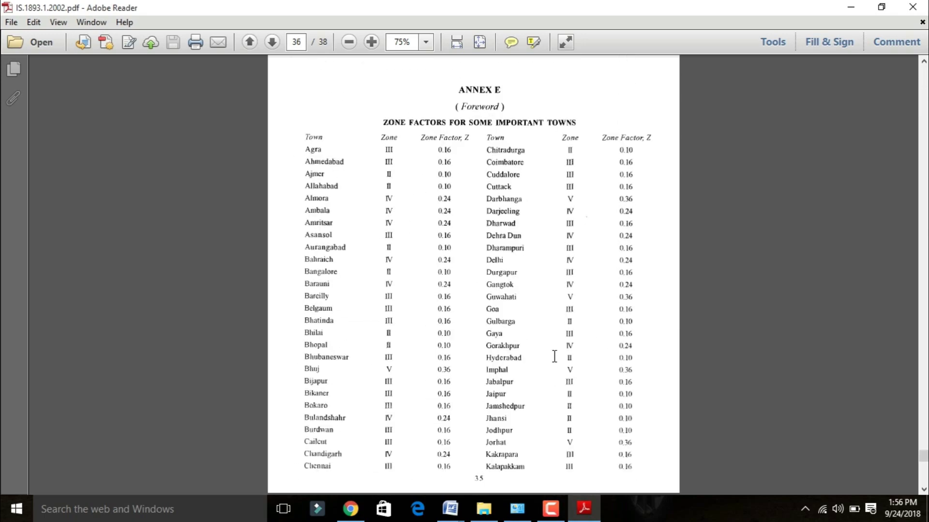
scroll(554, 356, down, 8)
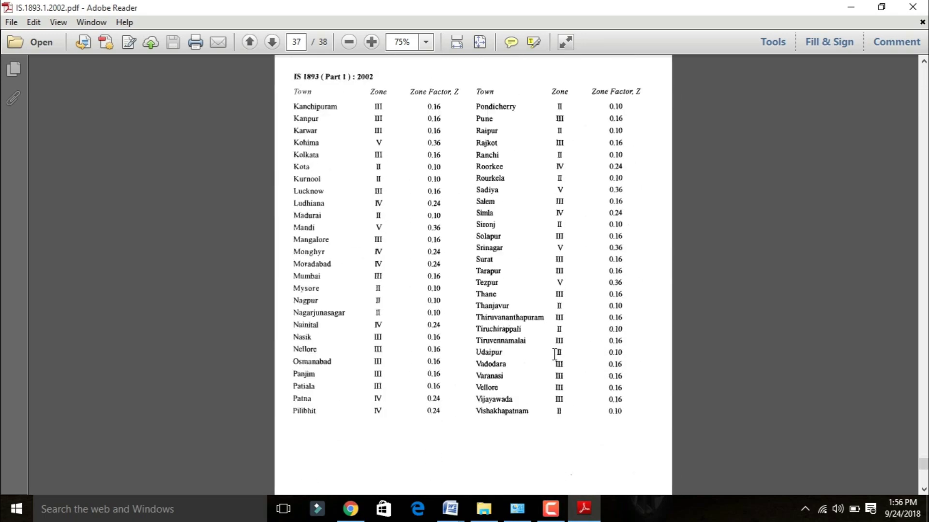
scroll(554, 353, up, 10)
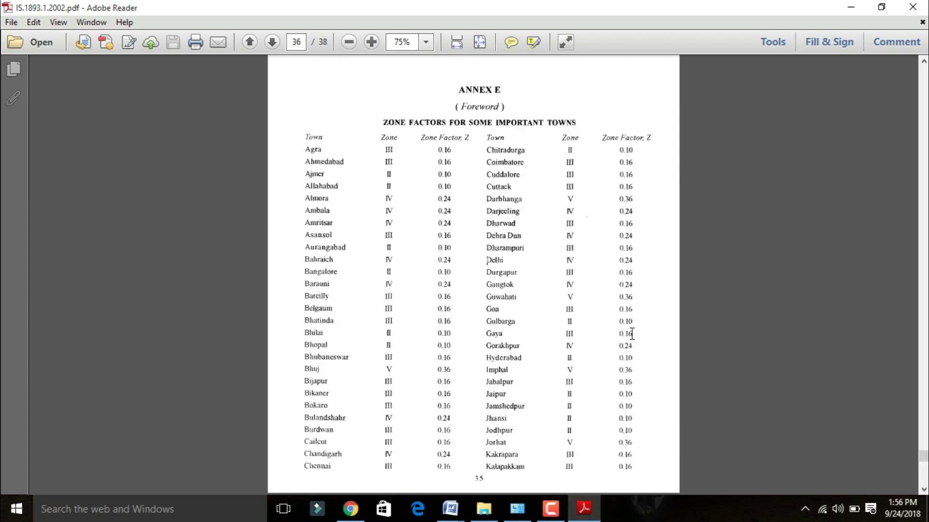
scroll(639, 337, up, 15)
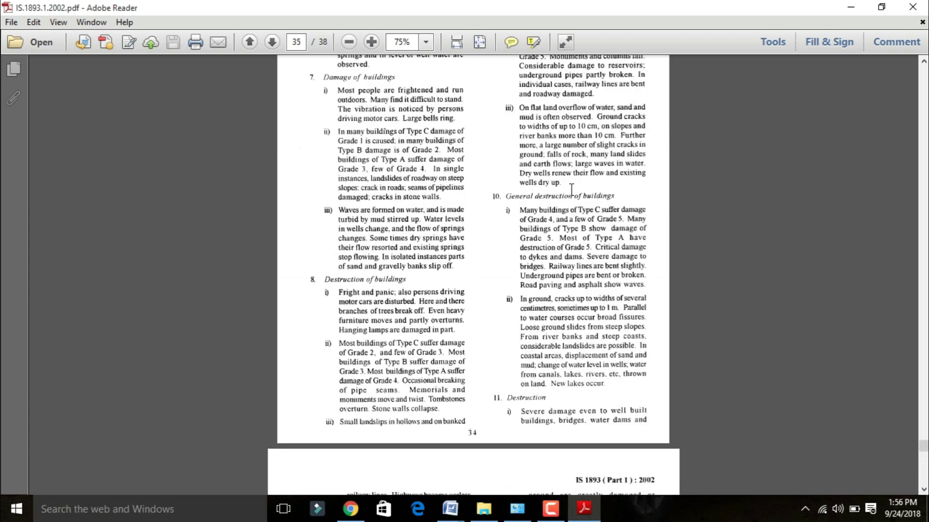
scroll(578, 222, down, 10)
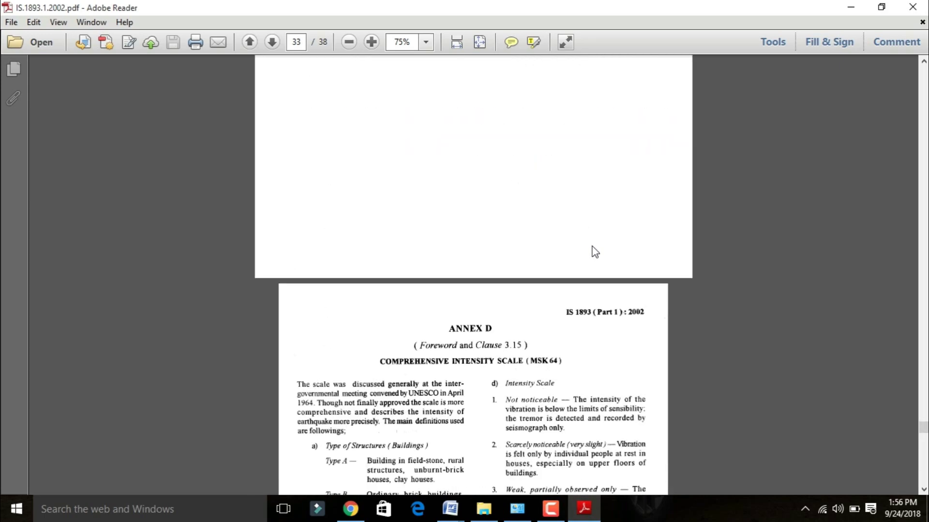
click(484, 509)
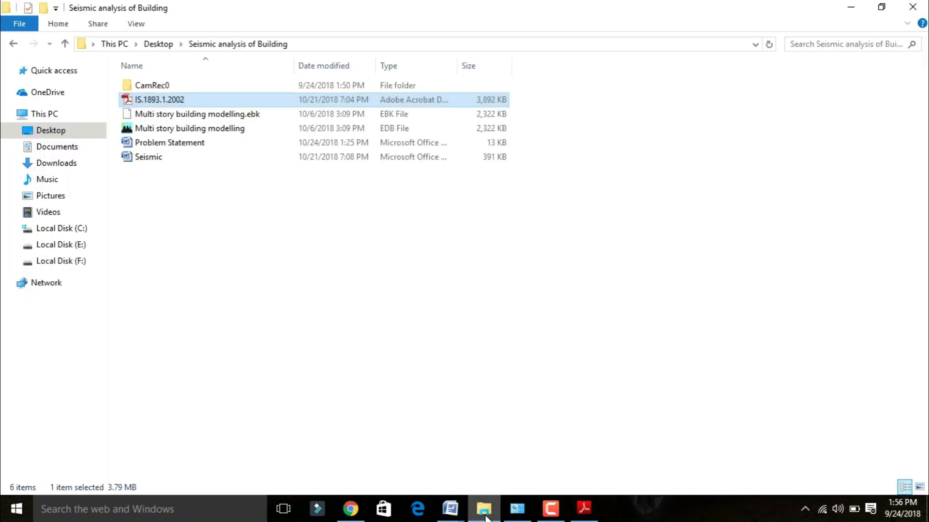
- Open the Seismic document in Word
click(158, 157)
double_click(159, 159)
scroll(202, 180, down, 3)
scroll(510, 223, up, 3)
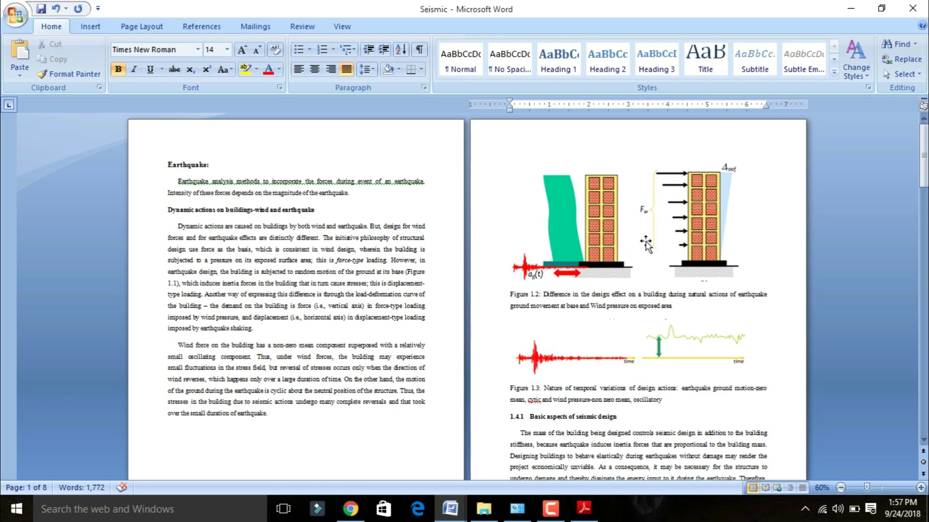
- Select the IS.1893.1.2002 PDF and Problem Statement in the project folder, then return to Seismic
click(483, 513)
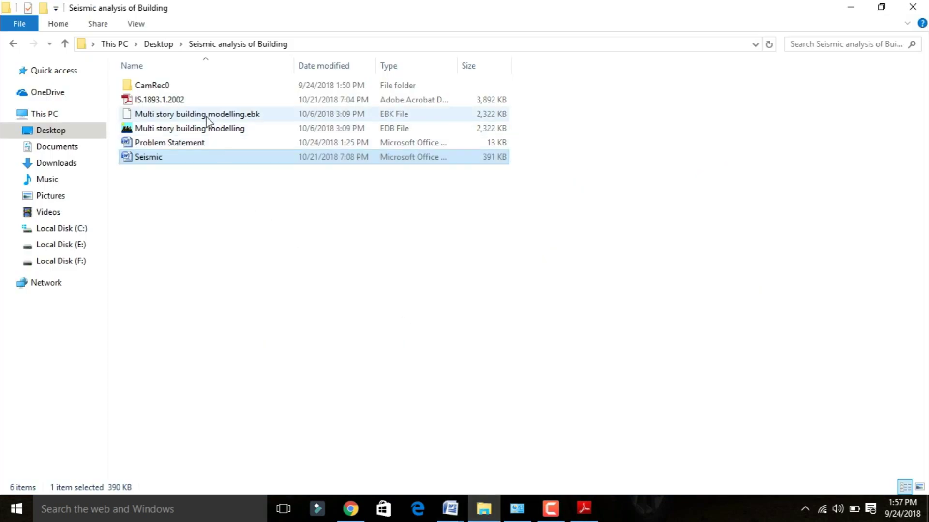
click(195, 104)
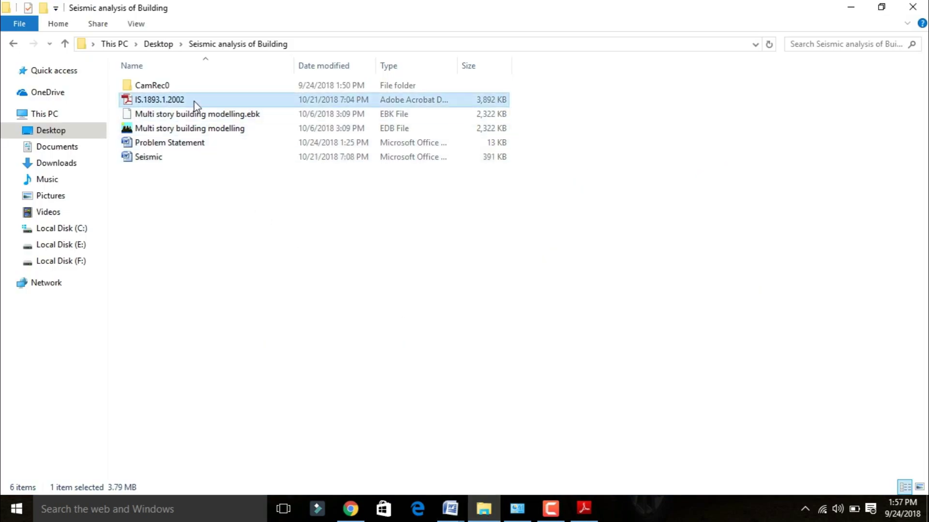
click(185, 145)
click(450, 508)
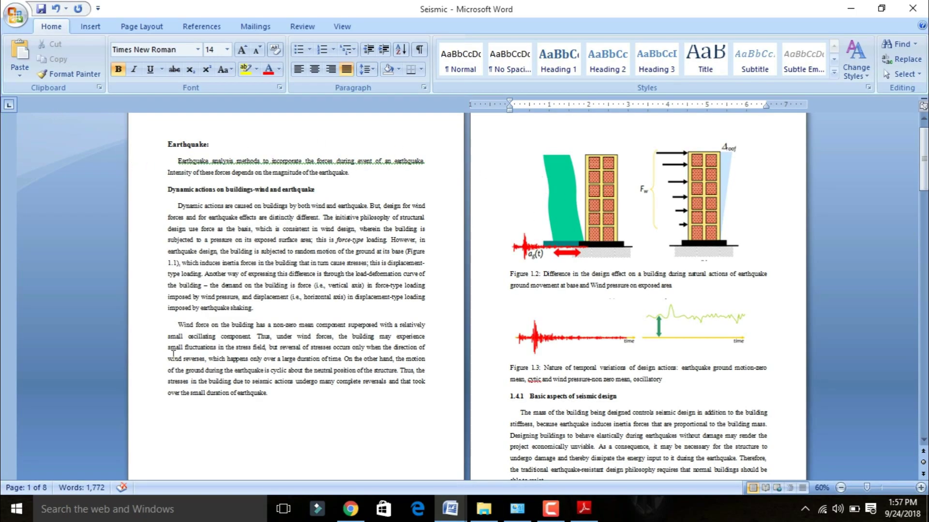
- Scroll through the Seismic Zones in India section, return to the document top, then open Windows search
scroll(309, 176, down, 7)
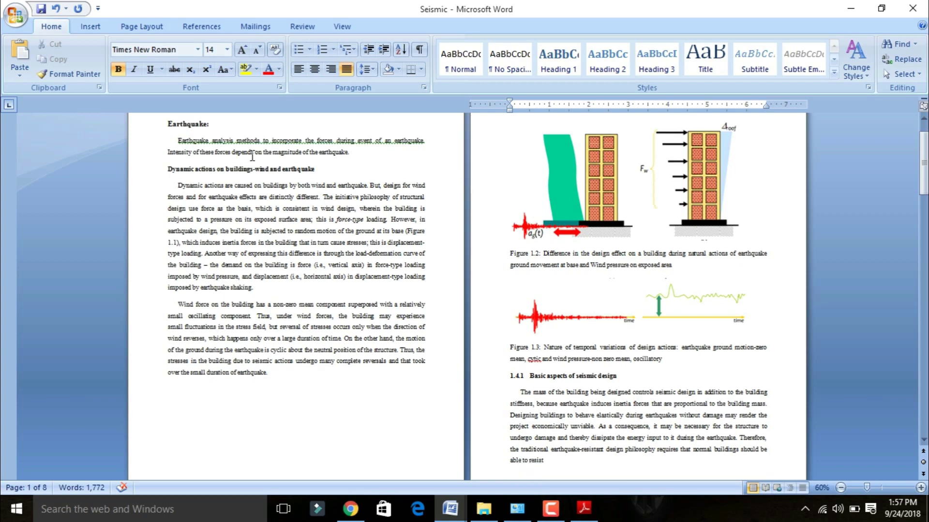
scroll(309, 175, down, 2)
drag(923, 188, 923, 368)
scroll(460, 279, up, 10)
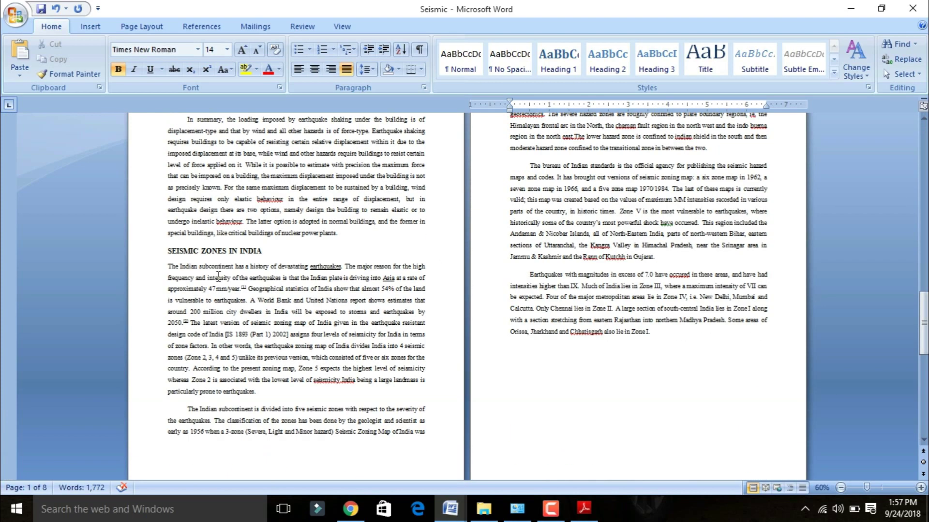
key(ctrl+Home)
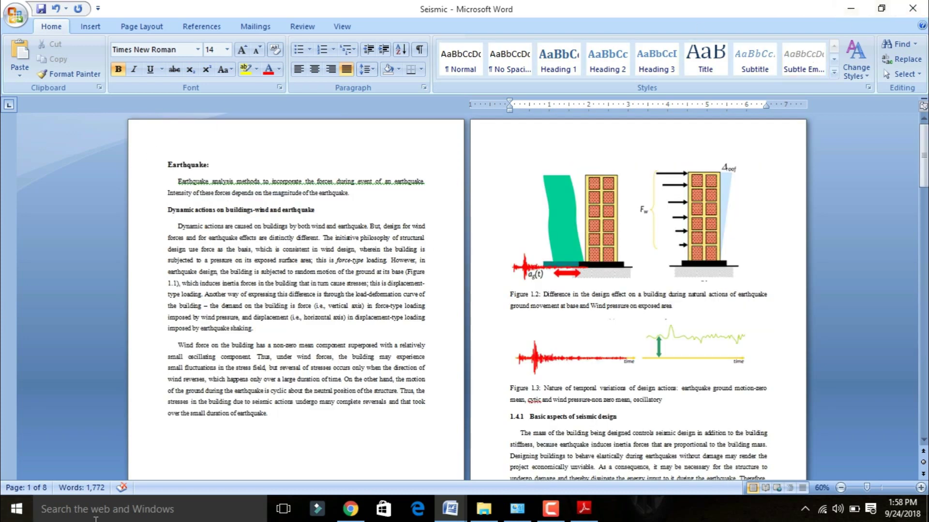
click(131, 506)
- Launch ETABS and open the Multi story building modelling model
text(etabs)
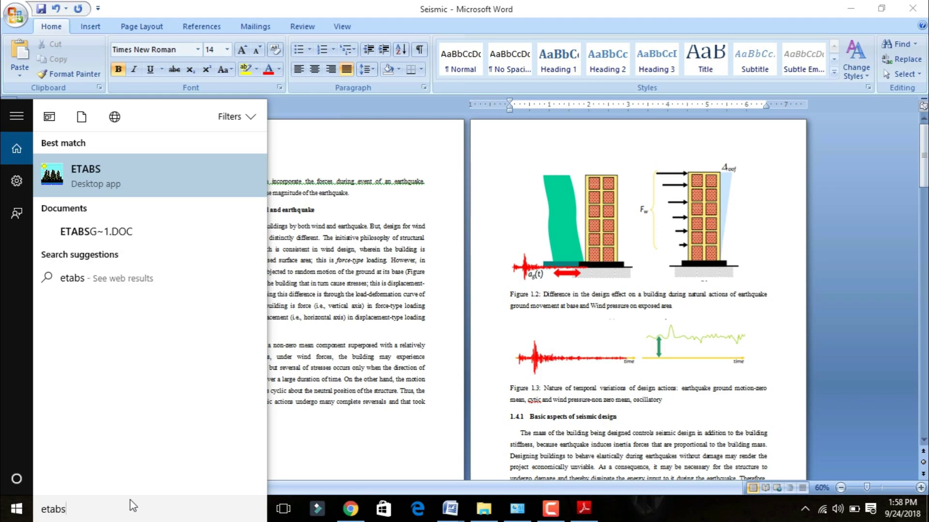
key(Return)
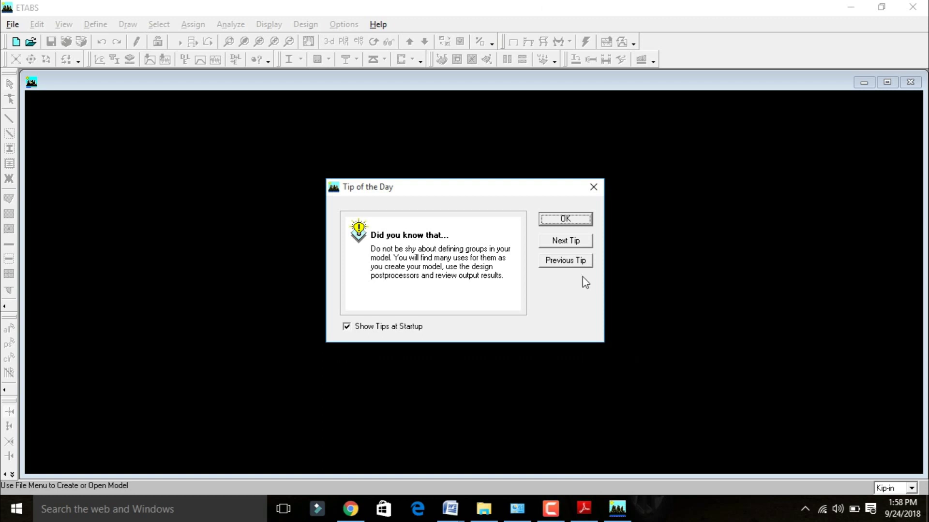
click(594, 187)
click(13, 24)
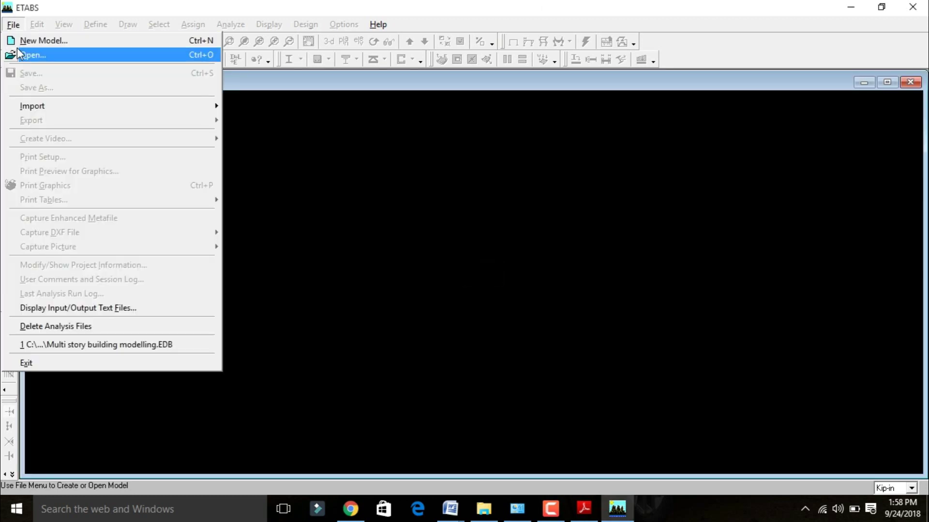
click(29, 54)
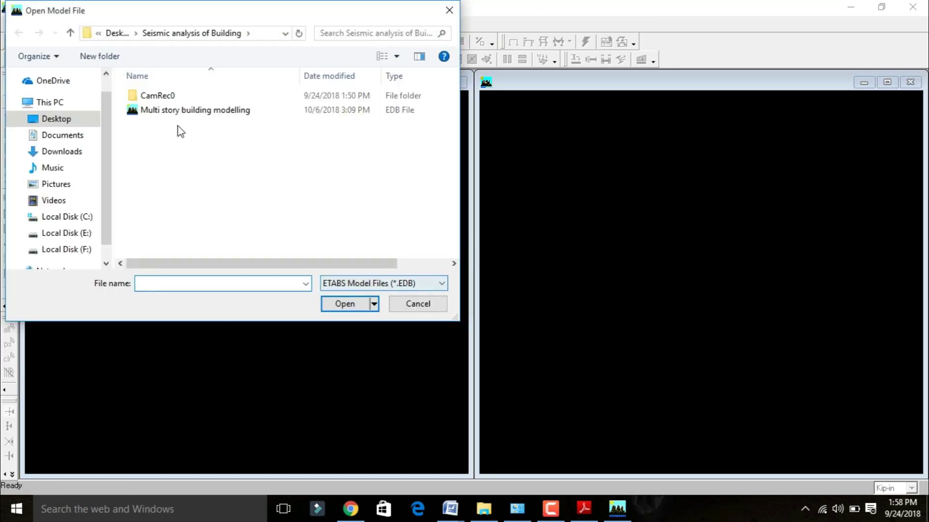
double_click(175, 110)
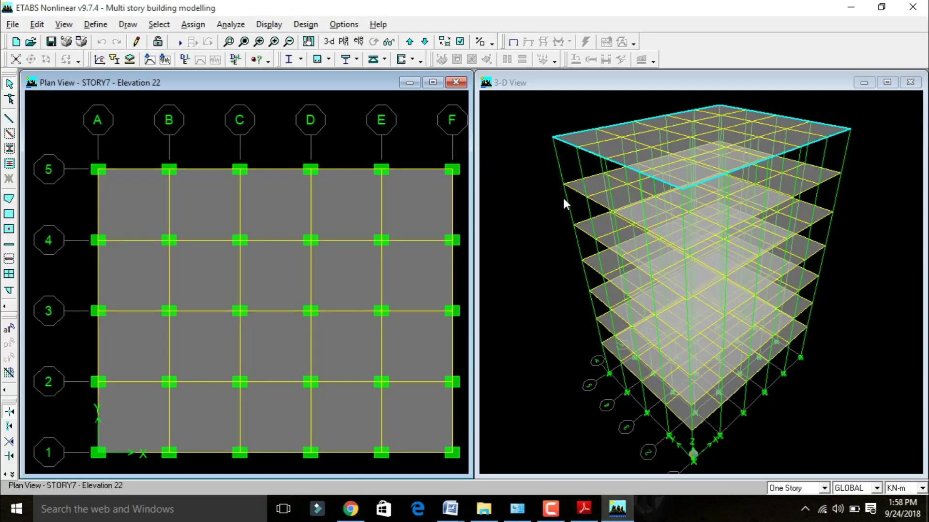
click(96, 25)
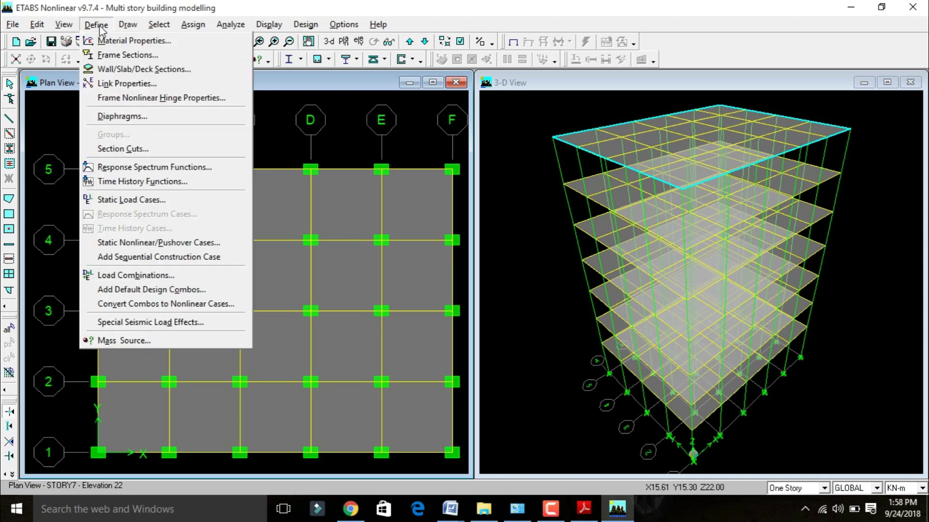
- Add static load case EQX as a QUAKE load with IS1893 2002 auto lateral loading
click(134, 205)
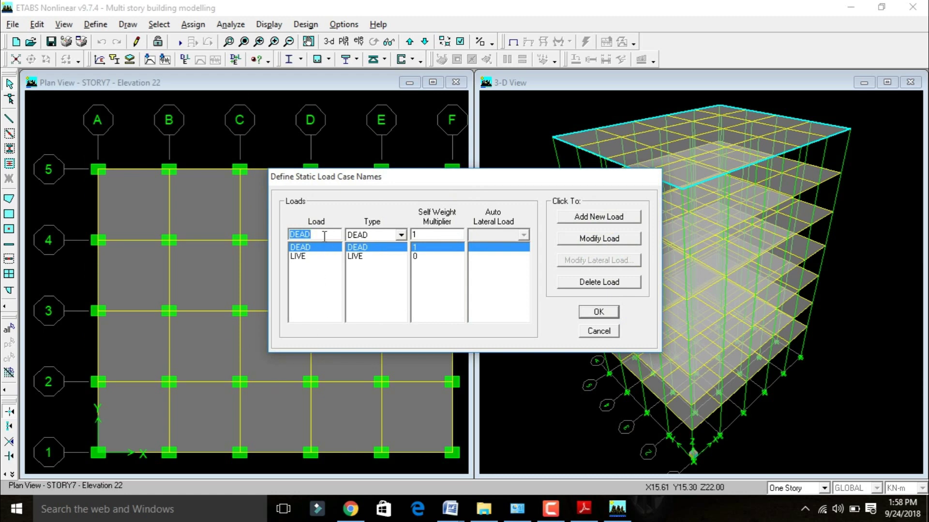
text(EQX)
click(401, 234)
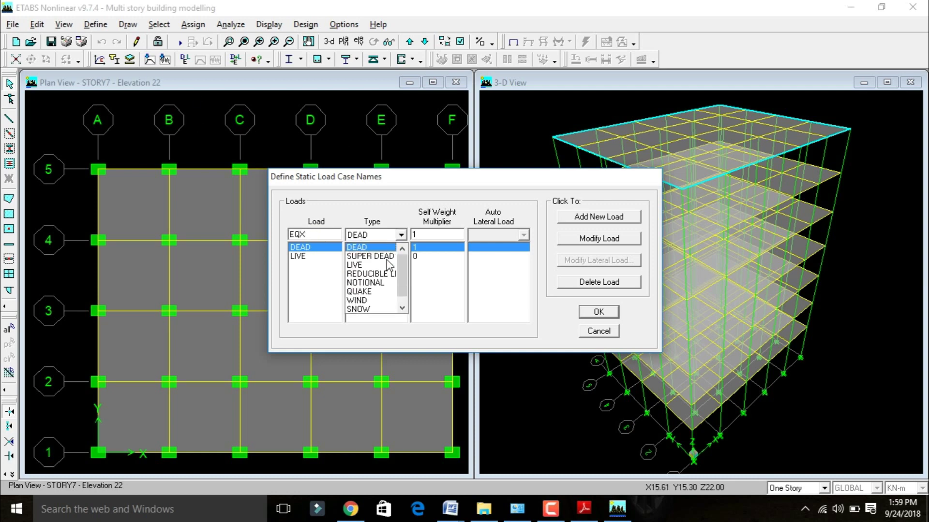
click(398, 292)
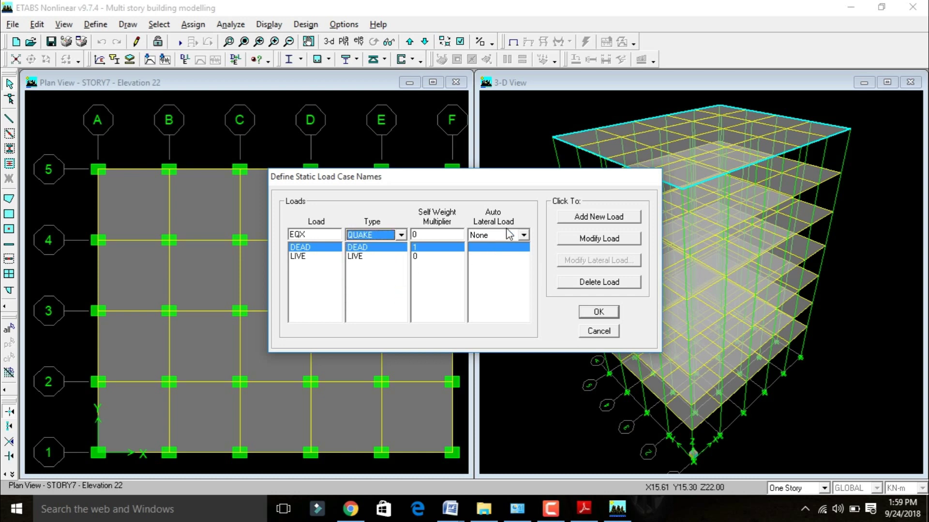
click(503, 235)
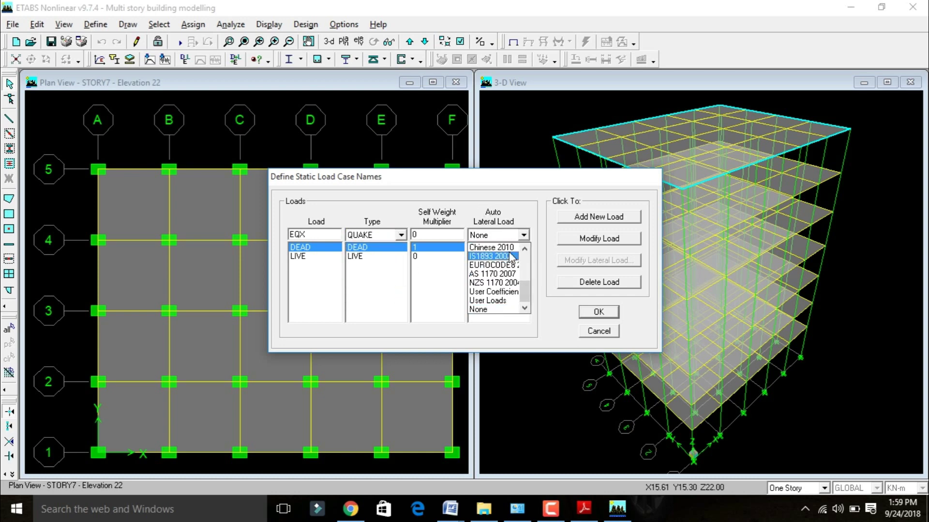
click(509, 254)
click(565, 221)
- Add EQY as a second quake case and open EQX's lateral load parameters
click(324, 236)
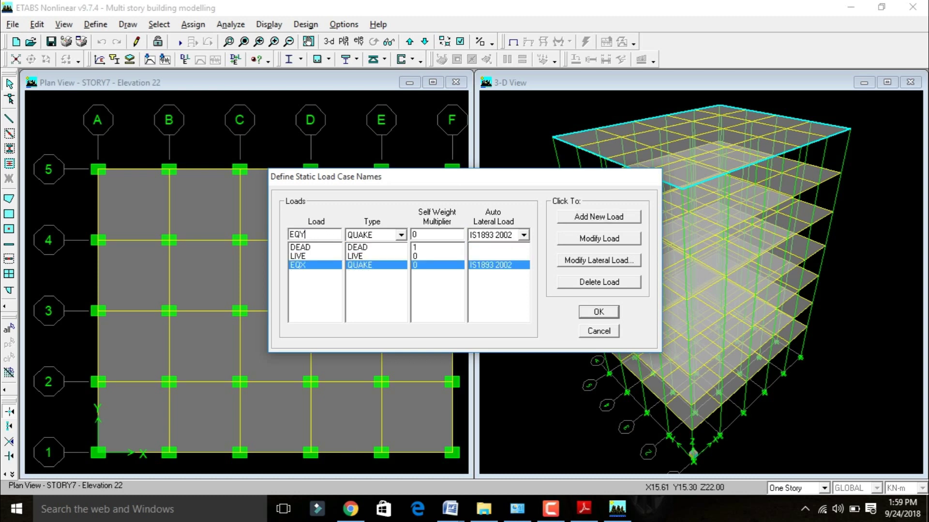
click(610, 217)
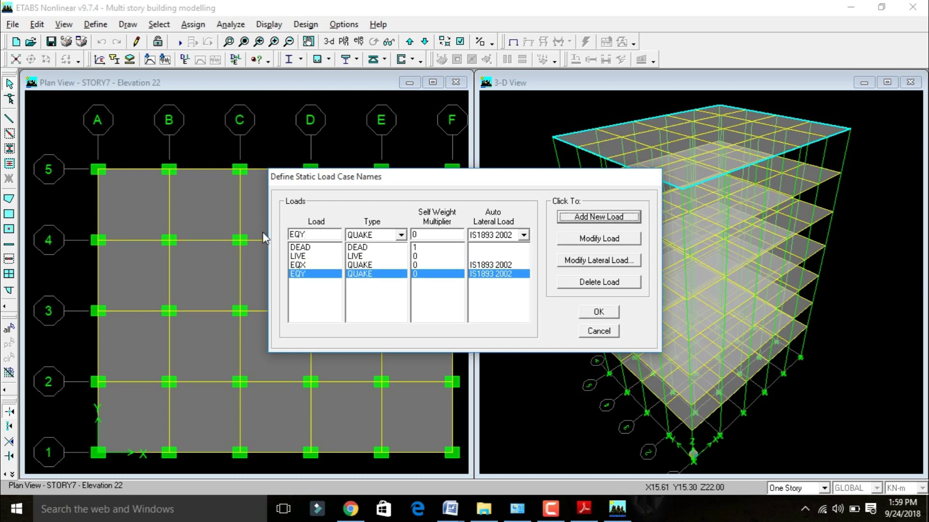
click(297, 265)
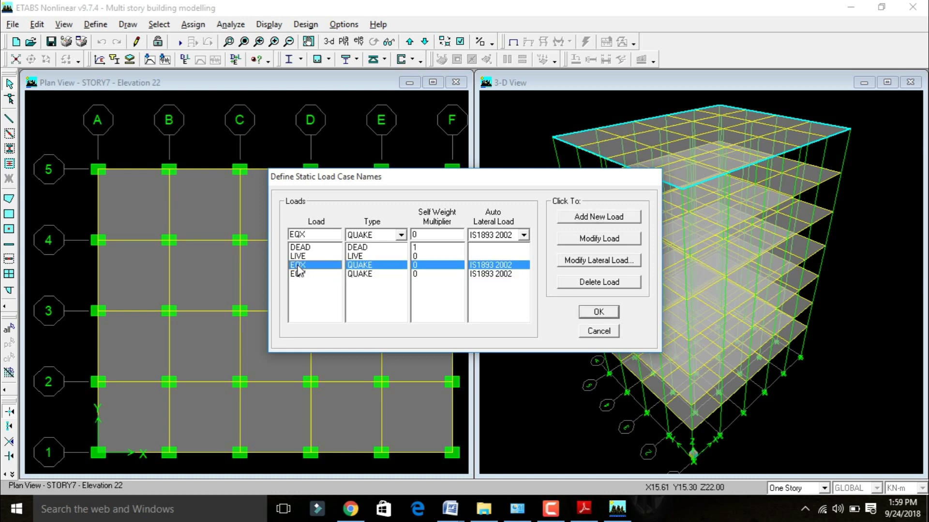
click(584, 261)
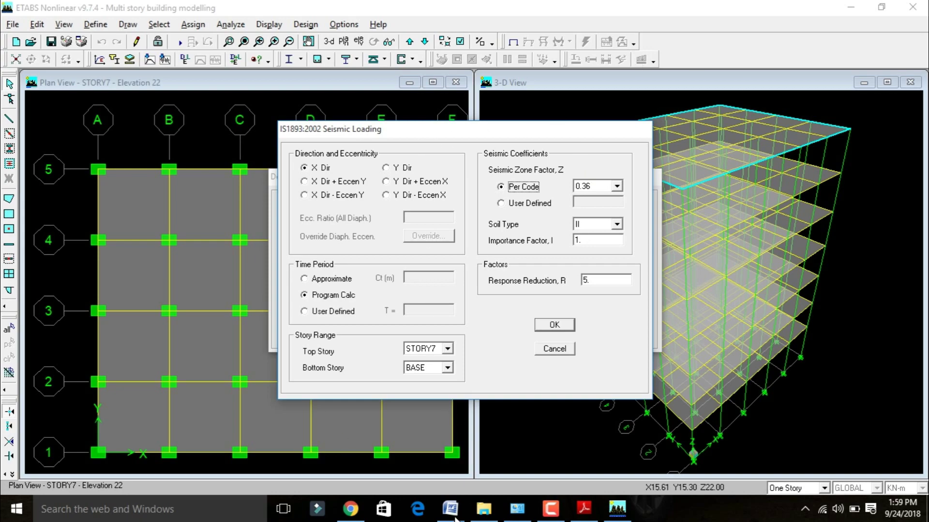
- Check the problem statement, then keep zone factor 0.36 and soil type II for EQX
mouse_move(452, 512)
click(440, 464)
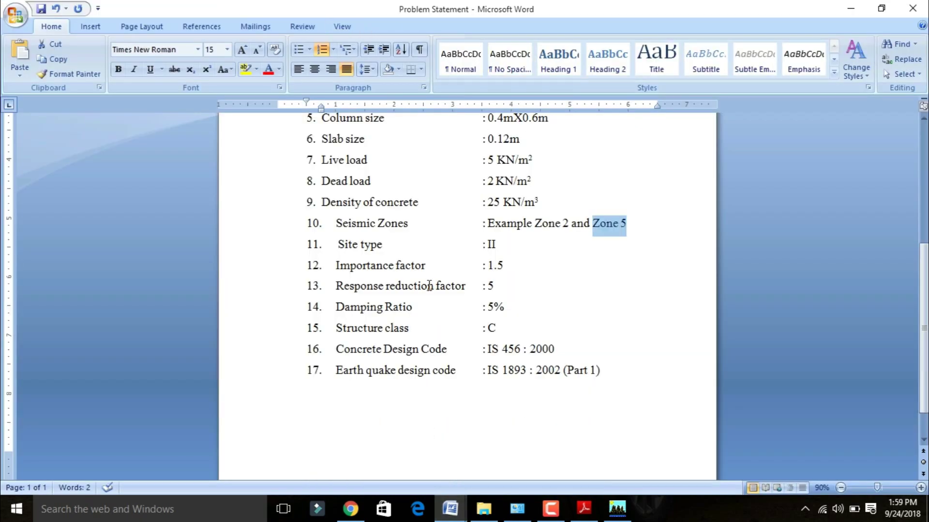
scroll(626, 266, up, 2)
scroll(595, 261, down, 1)
scroll(588, 248, up, 1)
scroll(588, 249, up, 1)
scroll(589, 245, down, 2)
click(617, 508)
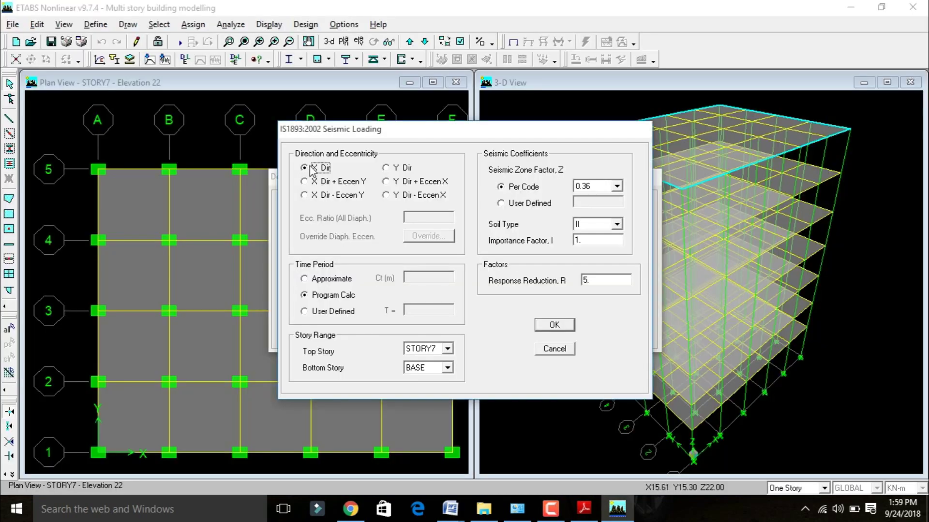
click(599, 188)
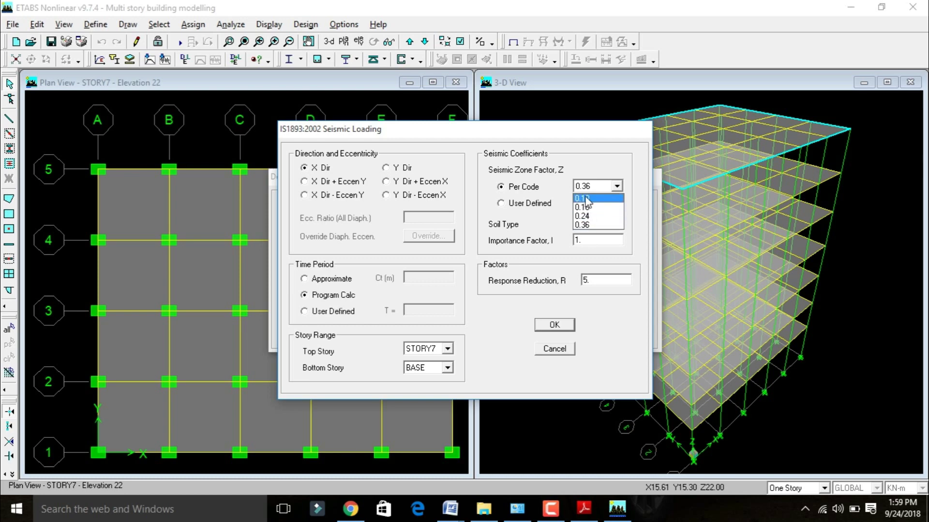
click(589, 225)
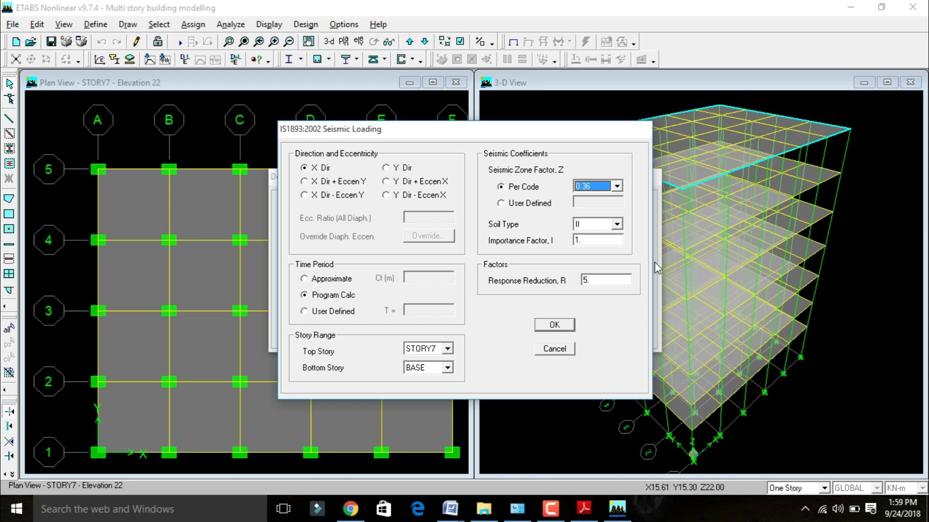
click(586, 228)
click(565, 263)
- Set importance factor 1.5, response reduction 5, keep the program-calculated period, and apply
key(alt+Tab)
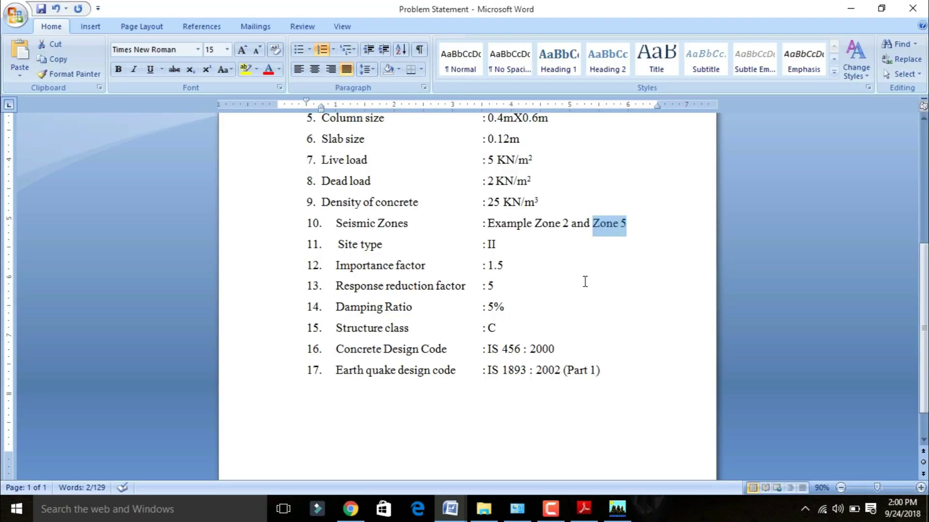
click(617, 508)
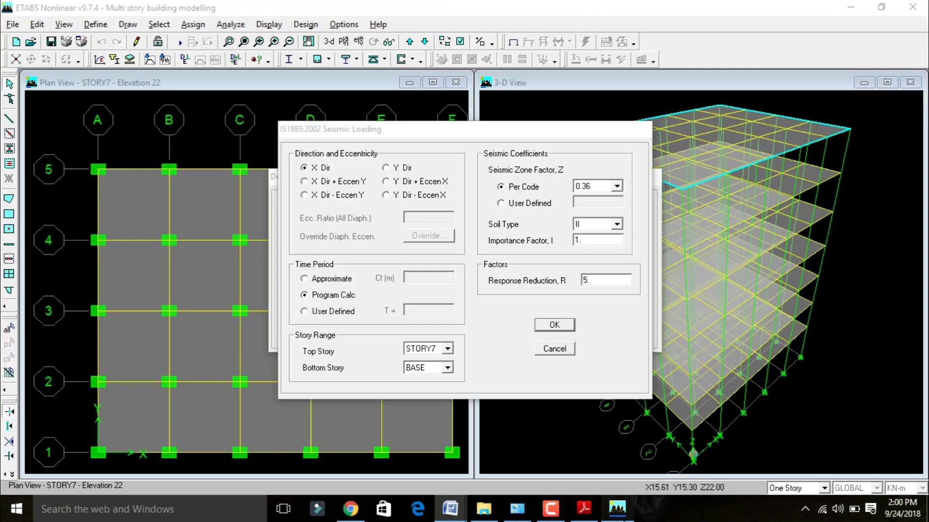
double_click(590, 241)
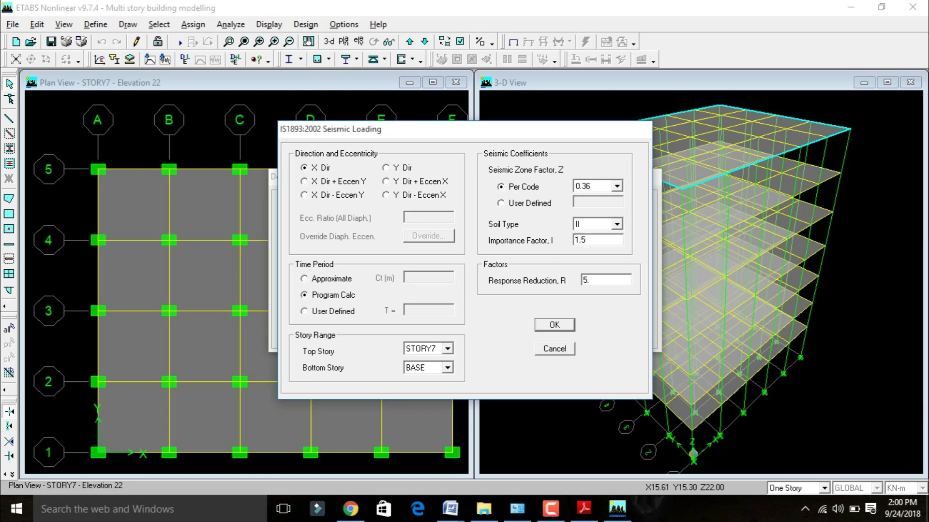
click(588, 281)
key(BackSpace)
click(314, 296)
click(569, 325)
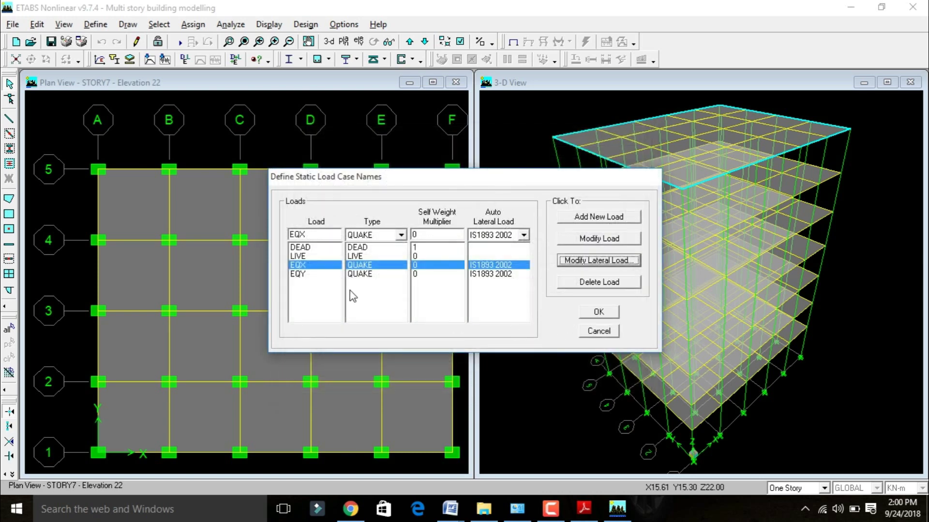
- Make EQY act in the Y direction with zone factor 0.36 and importance factor 1.5
click(307, 275)
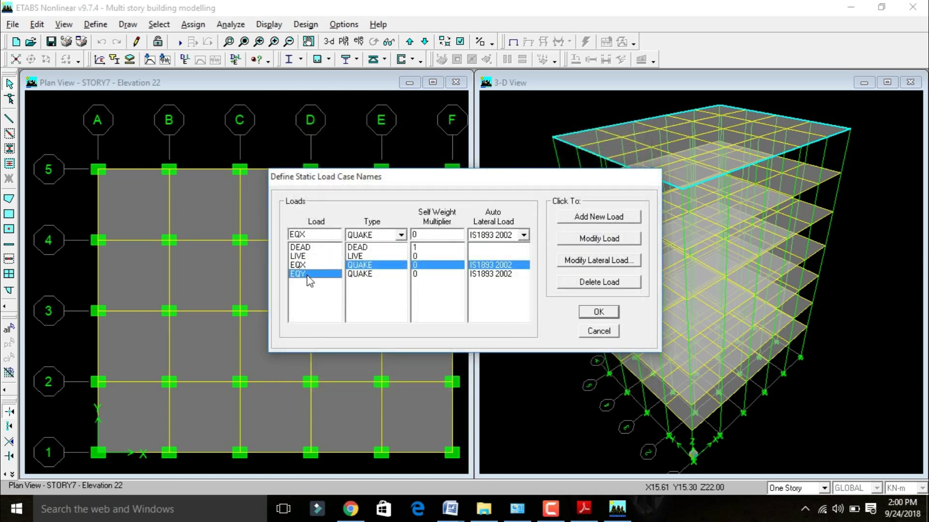
click(566, 261)
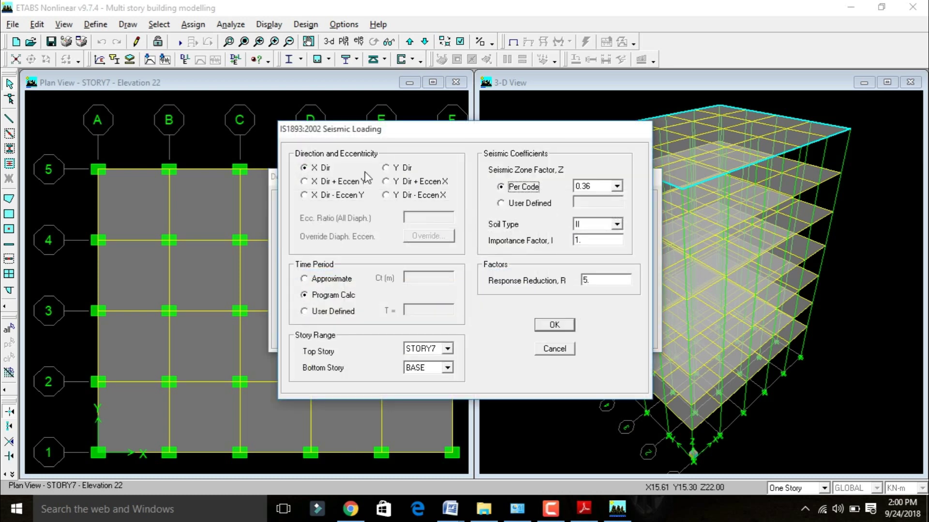
click(392, 169)
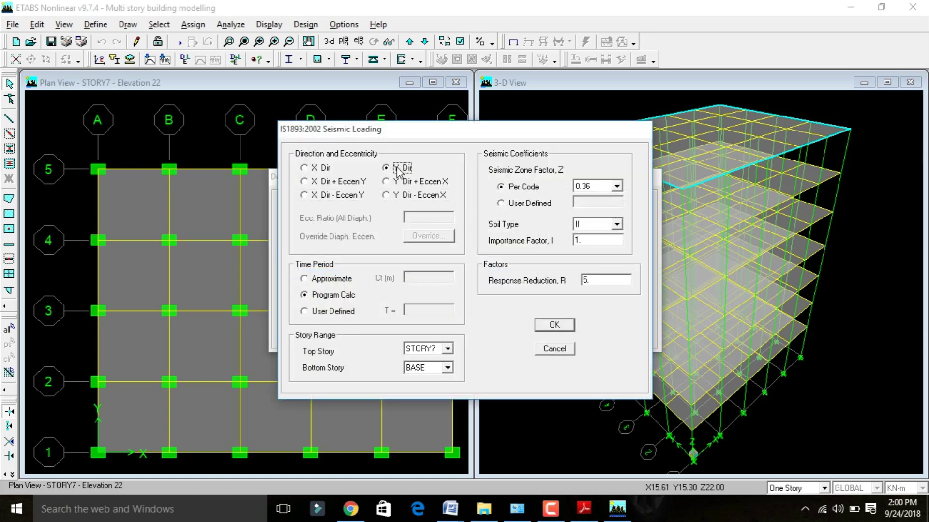
click(594, 190)
click(598, 227)
click(582, 241)
click(554, 326)
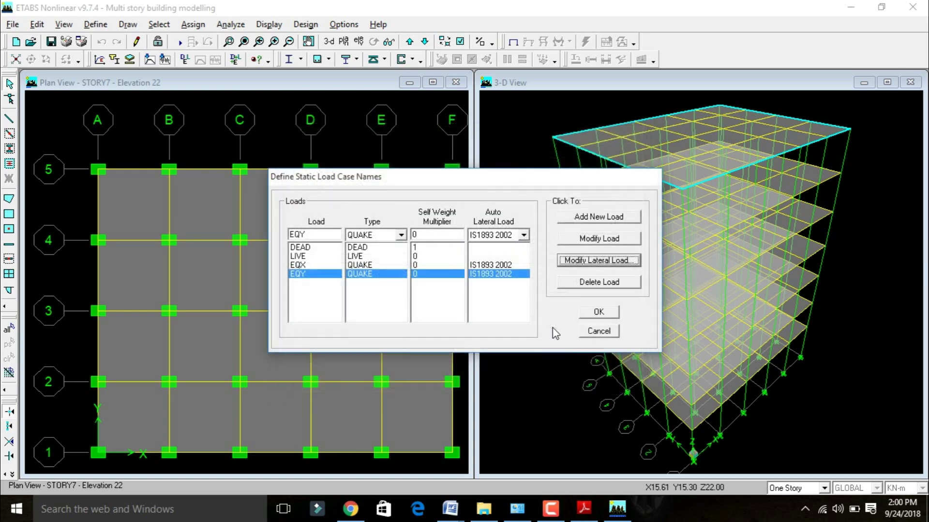
click(597, 314)
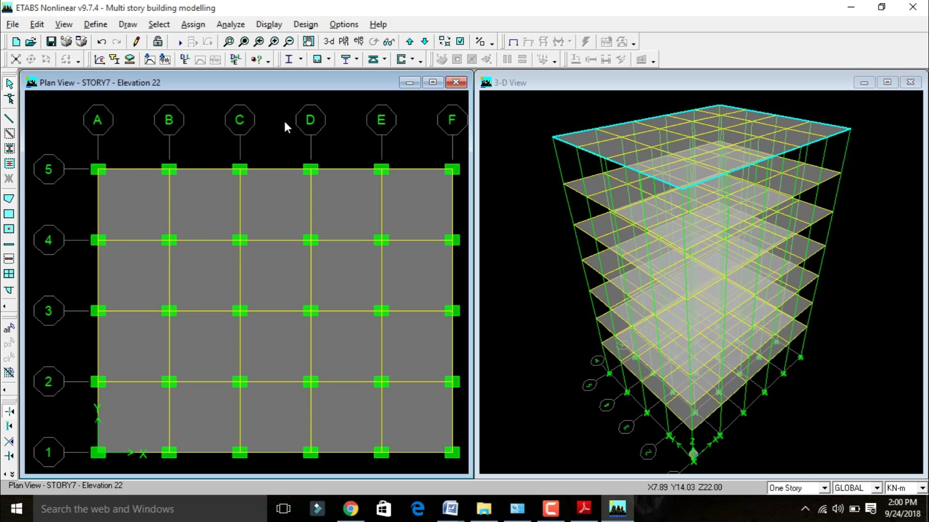
- Select everything and start a uniform EQX area load added to existing loads
key(ctrl+shift+a)
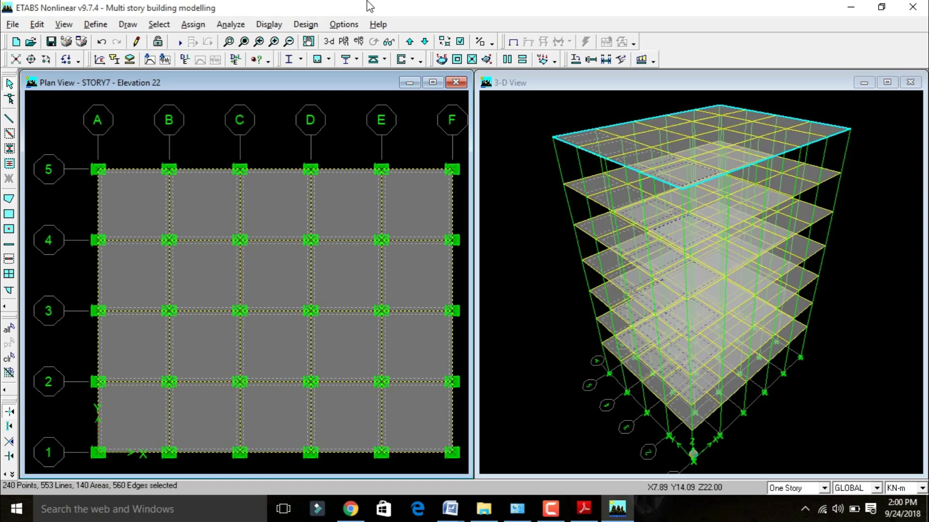
click(192, 24)
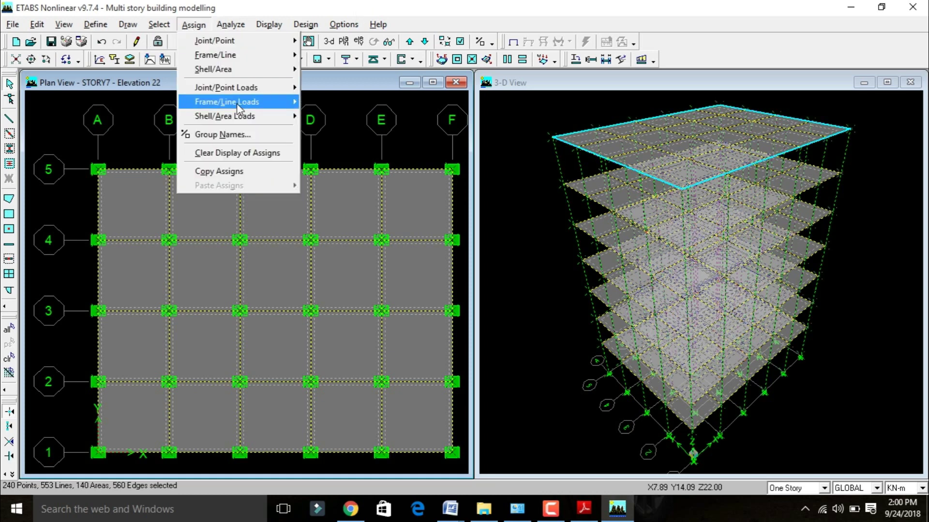
mouse_move(238, 121)
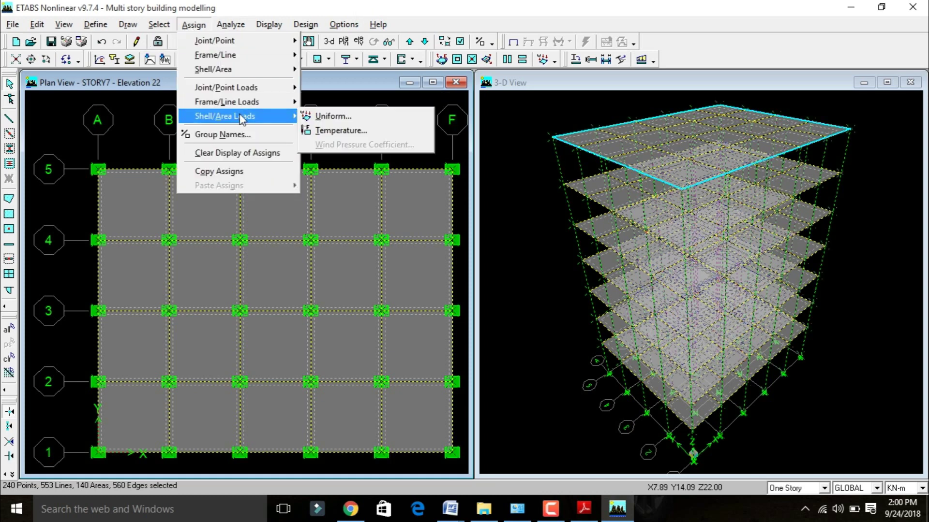
click(306, 117)
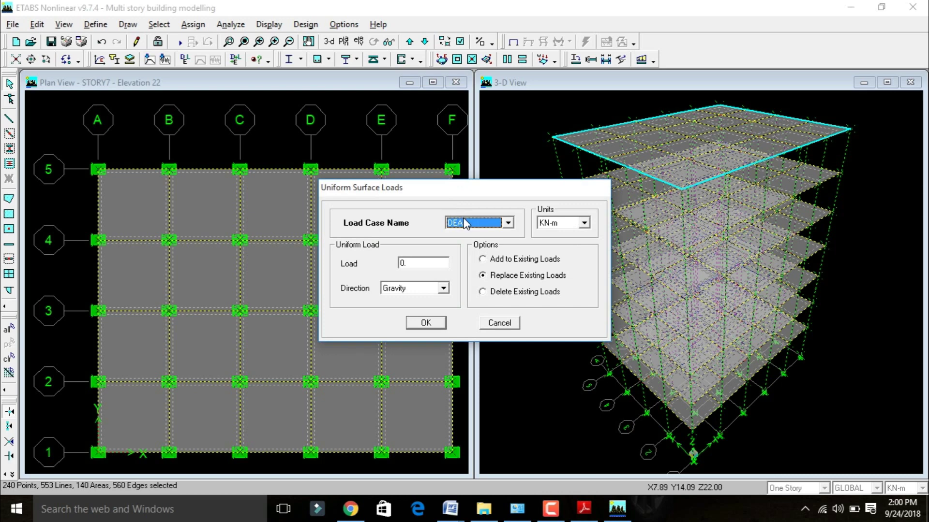
click(466, 223)
click(465, 248)
click(482, 260)
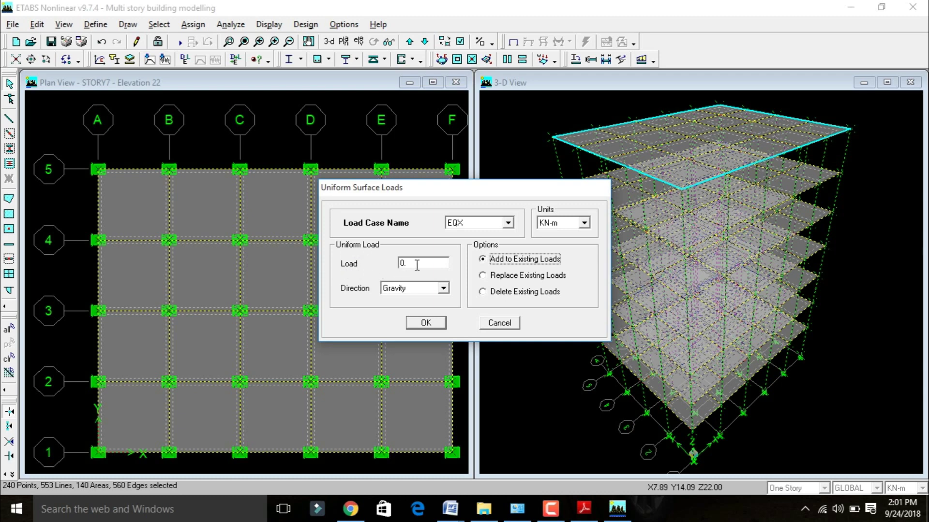
- Confirm the 2.5 load value in the problem statement and apply it in Global-X
click(449, 508)
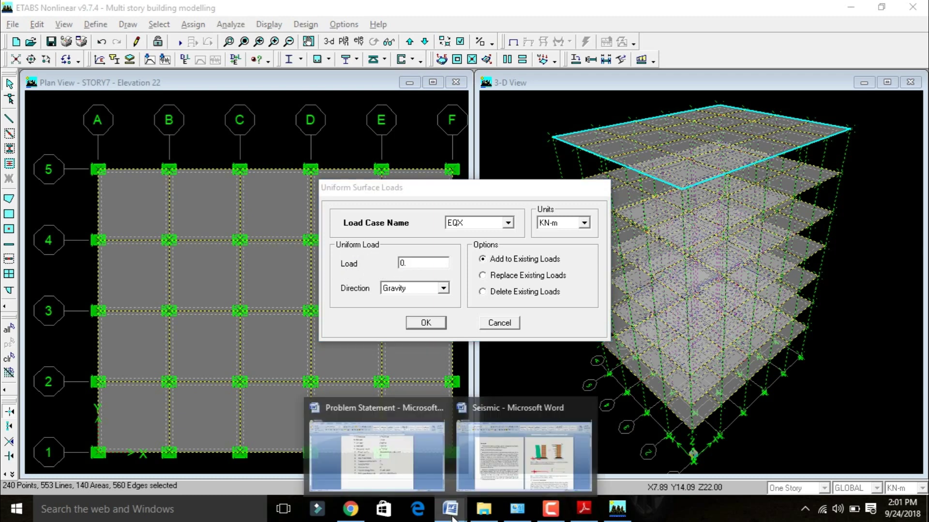
click(401, 465)
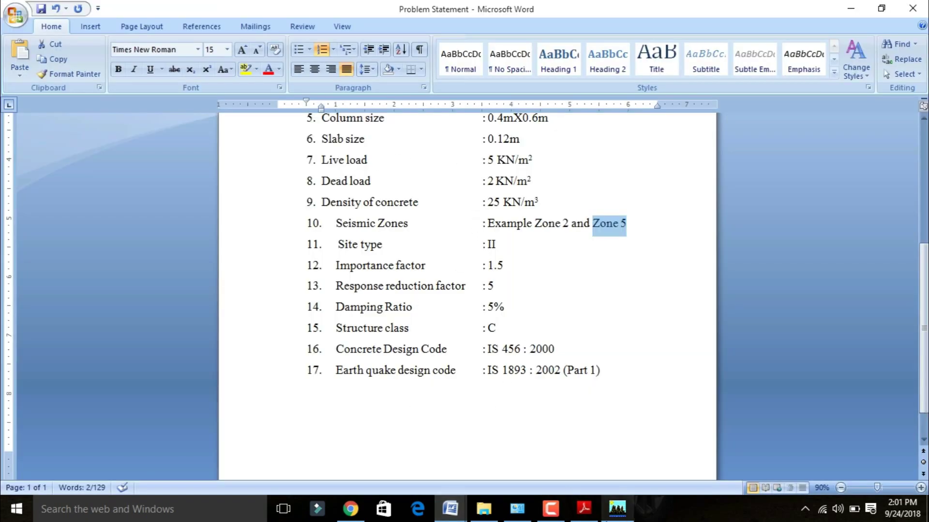
click(617, 508)
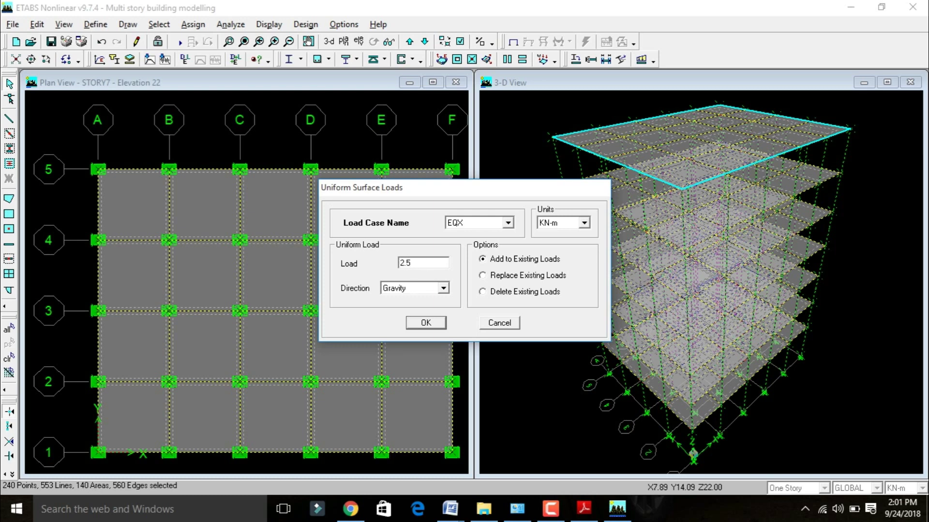
click(425, 291)
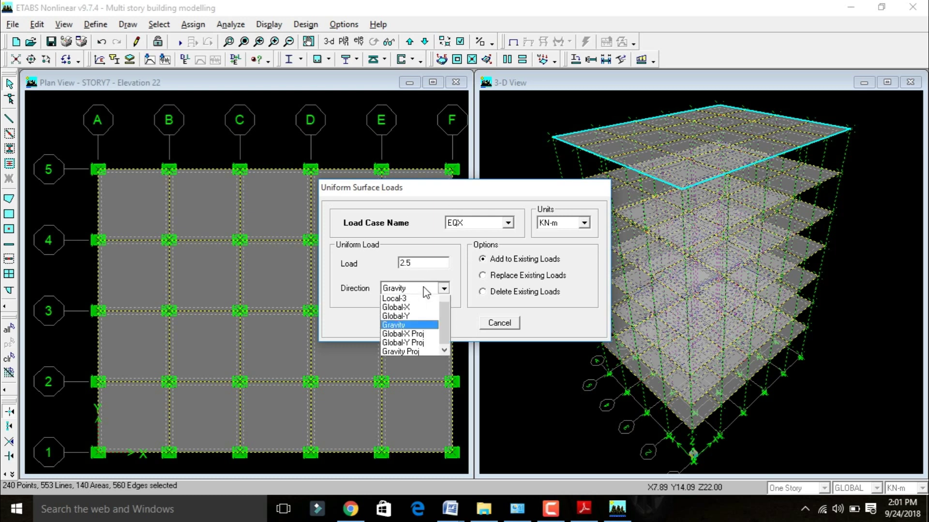
click(425, 322)
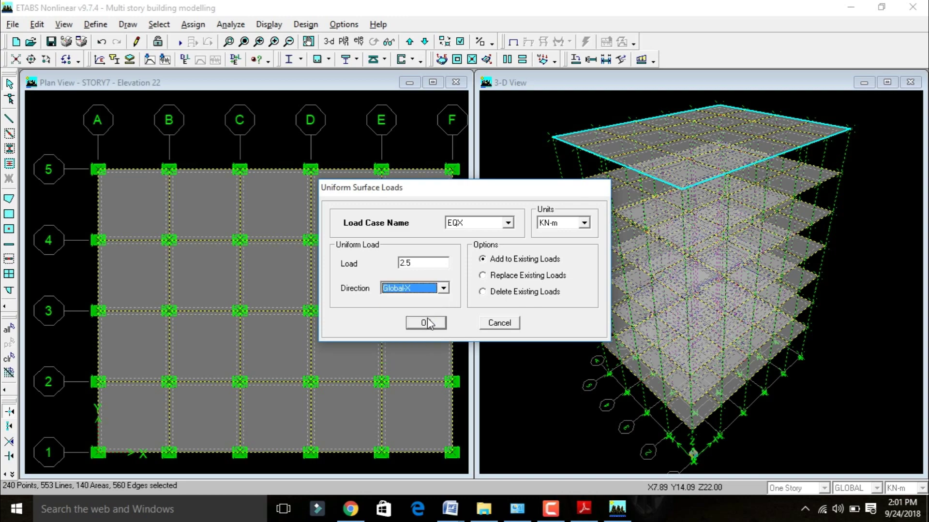
click(426, 323)
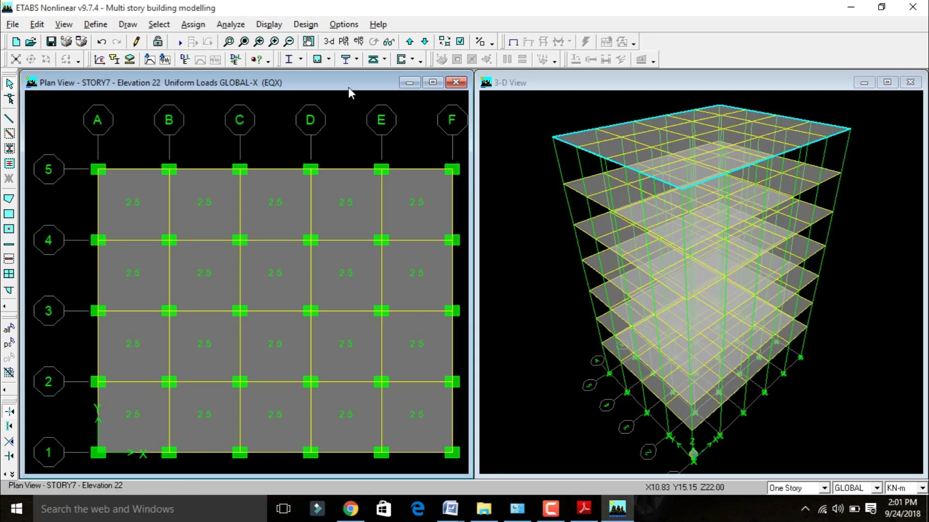
- Add a uniform 2.5 EQY area load in Global-Y to all selected areas, keeping existing loads
key(ctrl+q)
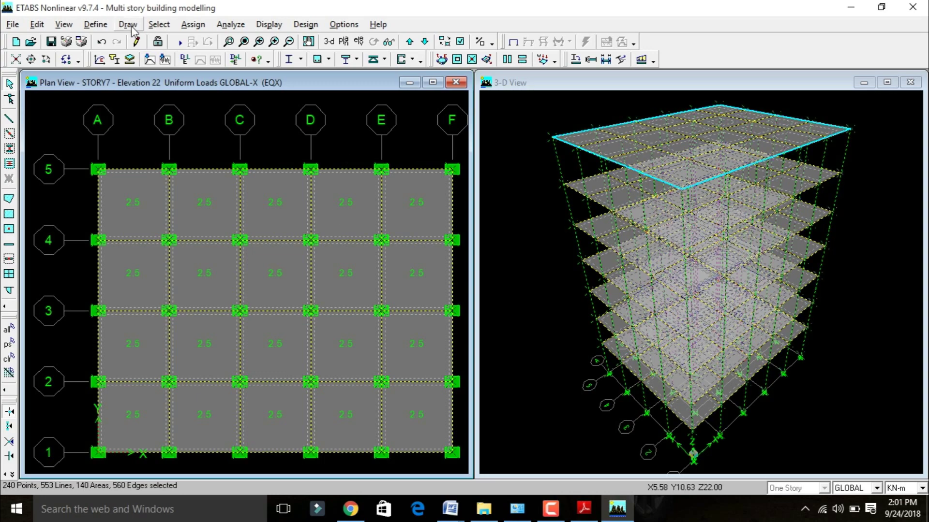
click(194, 24)
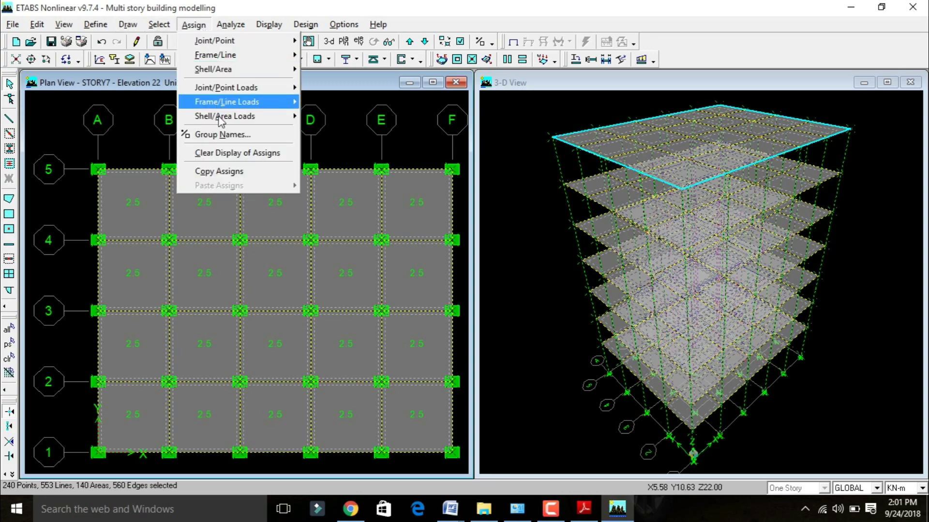
mouse_move(221, 120)
click(321, 118)
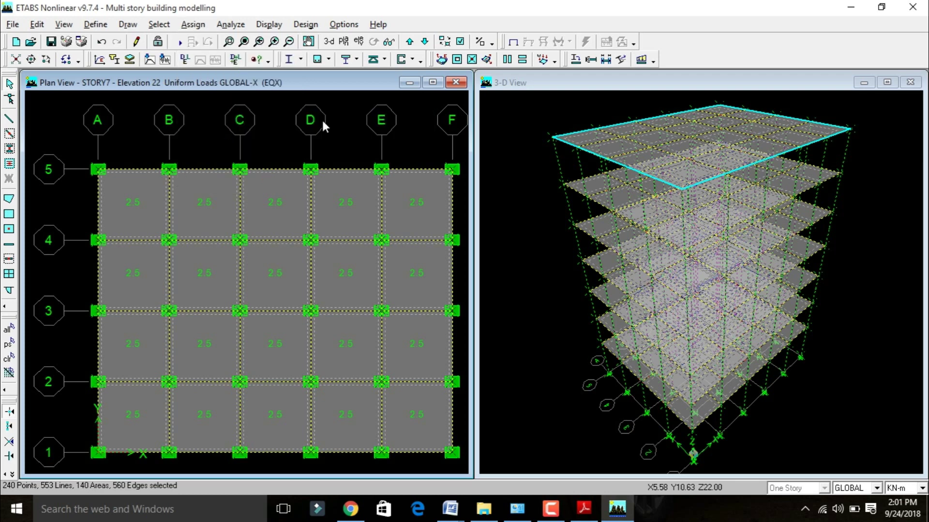
click(498, 226)
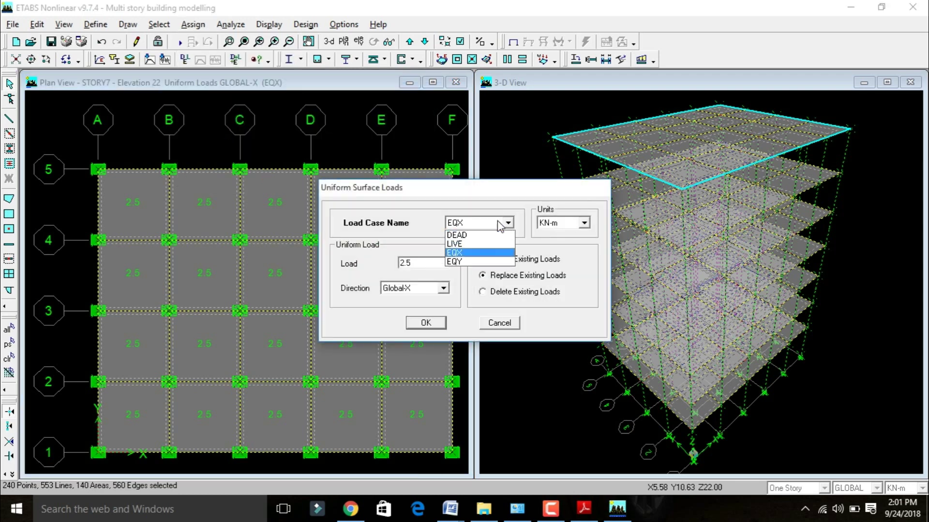
click(494, 264)
click(495, 265)
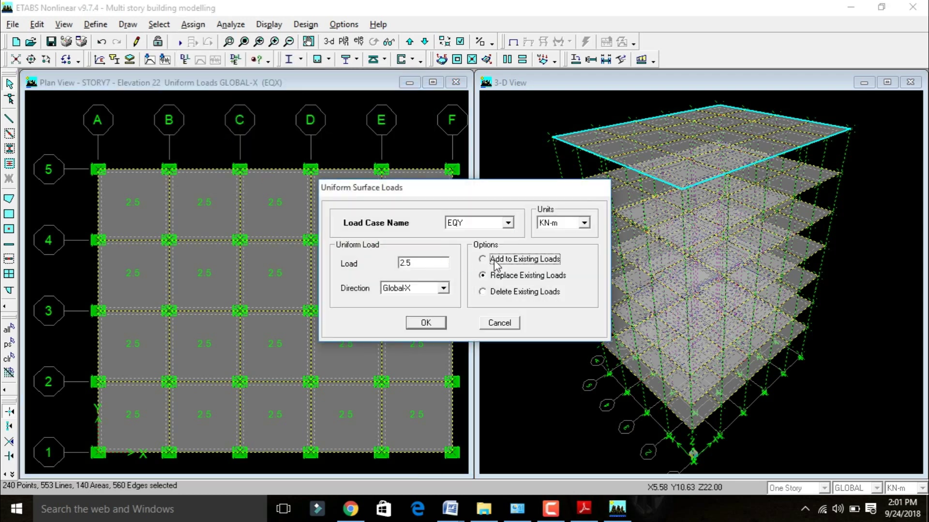
click(441, 288)
click(430, 328)
click(431, 324)
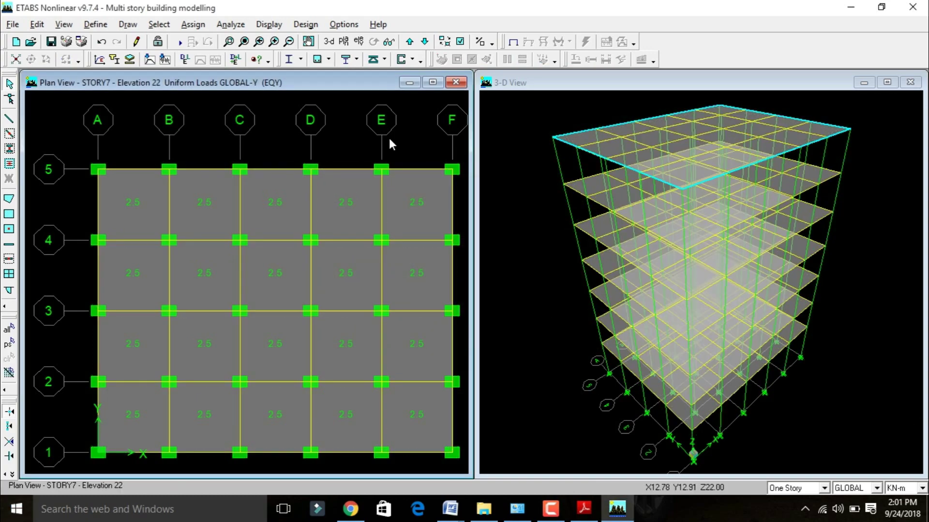
- Make all base-plan joints fixed supports restrained in every translation and rotation
drag(73, 149, 458, 465)
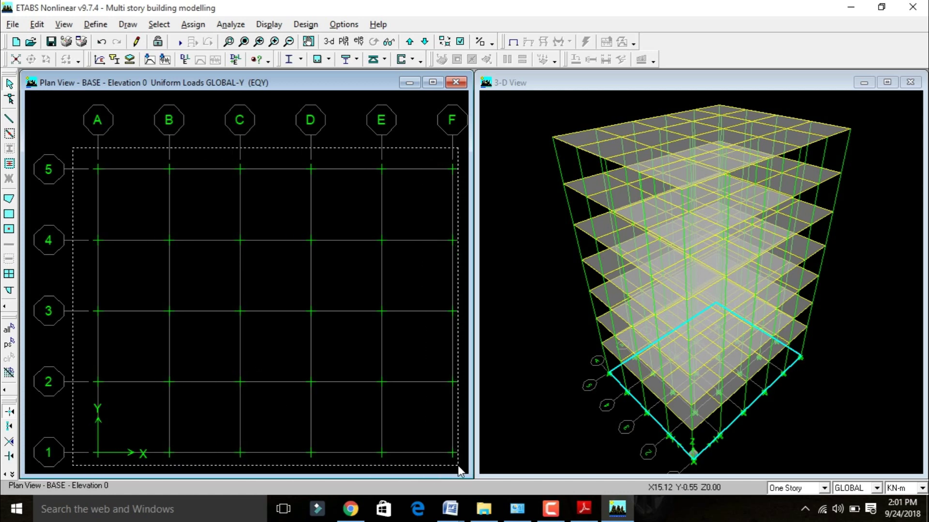
click(192, 24)
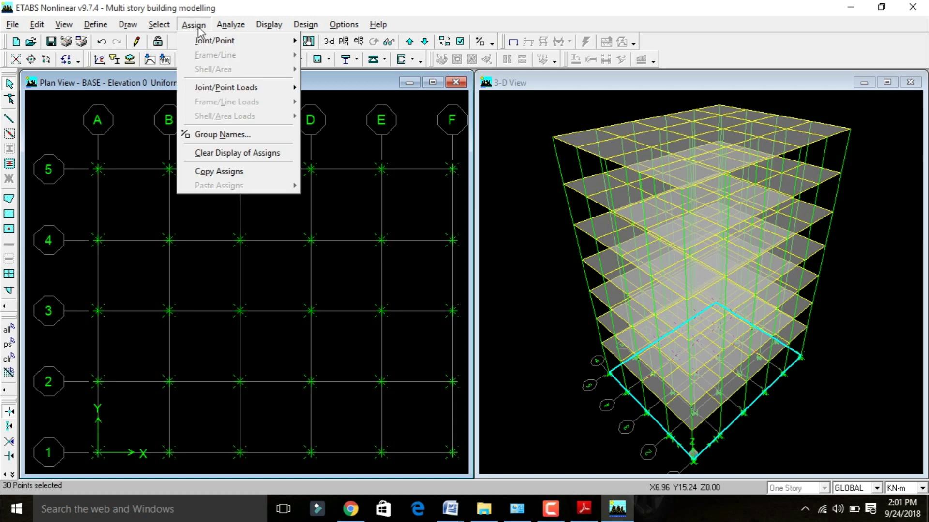
mouse_move(205, 40)
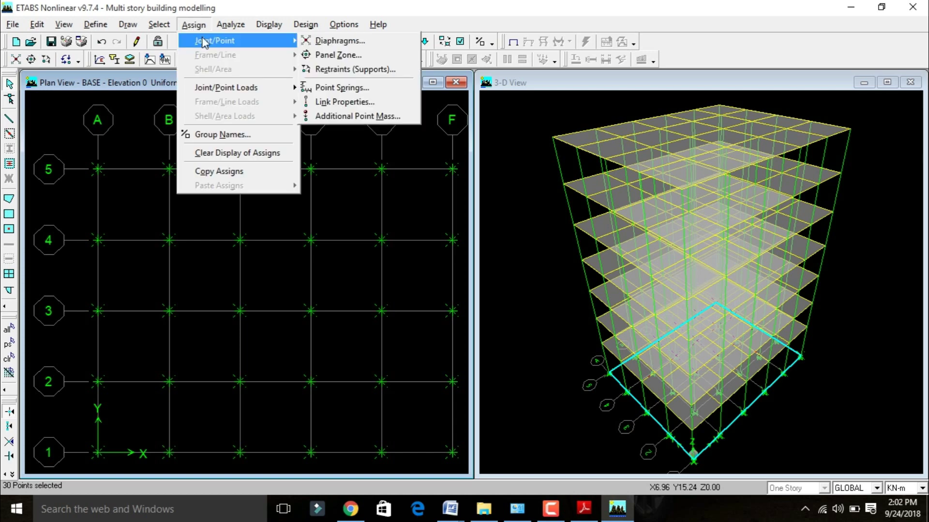
click(319, 69)
click(435, 297)
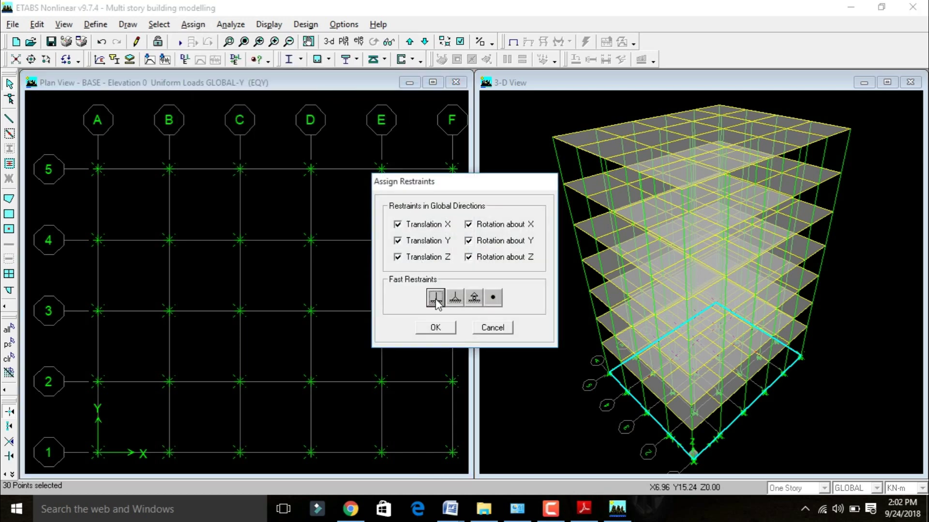
click(436, 327)
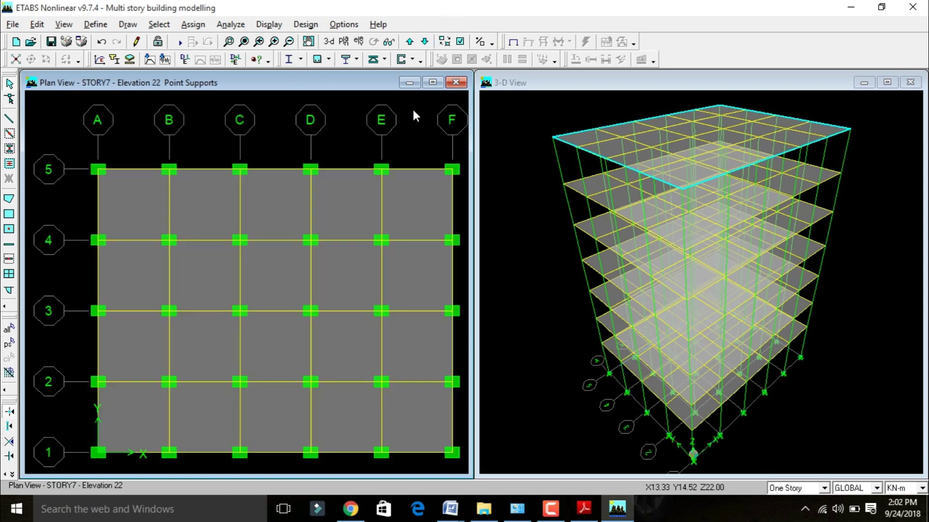
- Assign diaphragm D1 to all points in the model
key(ctrl+a)
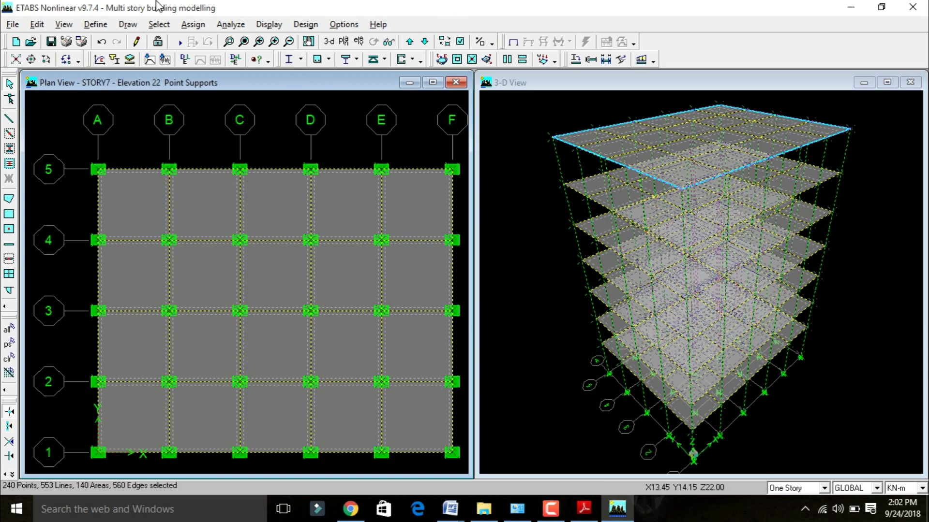
click(194, 24)
mouse_move(214, 45)
click(340, 41)
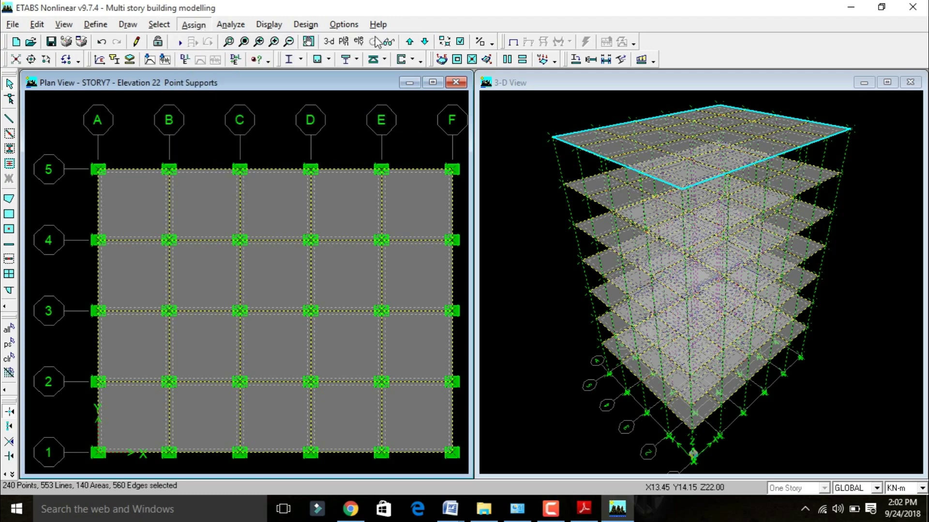
click(501, 293)
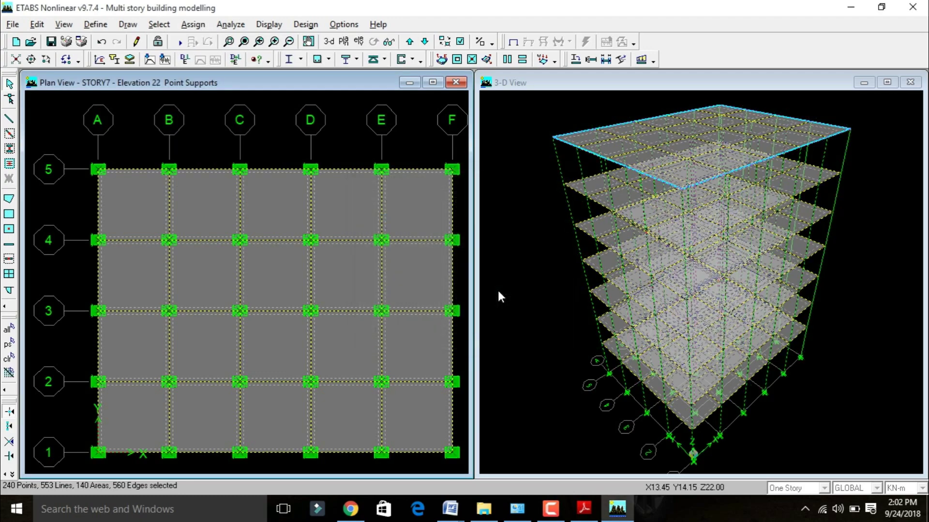
- Show diaphragm extents in the building view options, applied to all windows
click(460, 42)
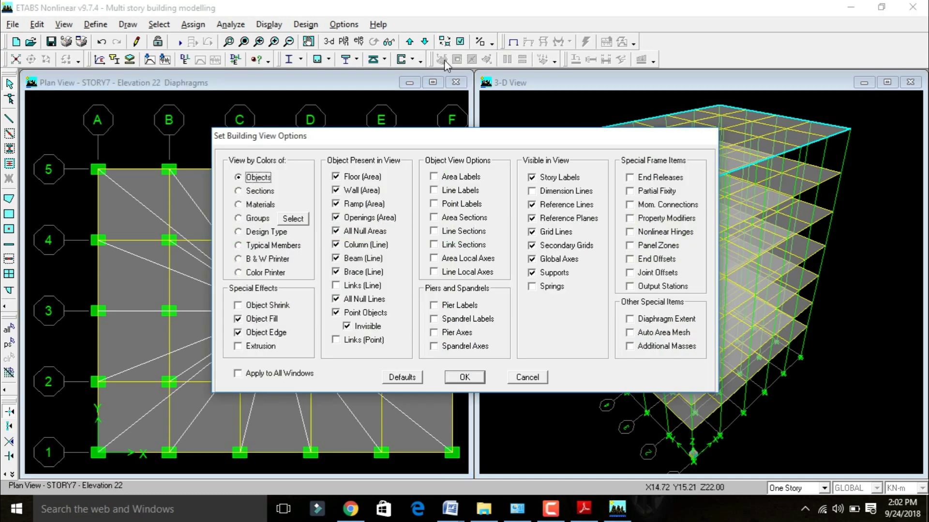
drag(489, 139, 389, 133)
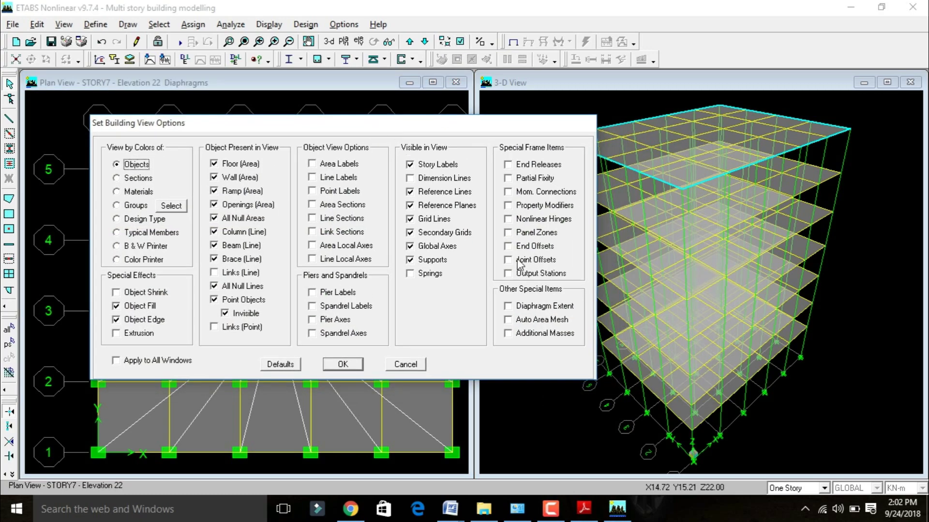
click(537, 309)
click(158, 361)
click(341, 364)
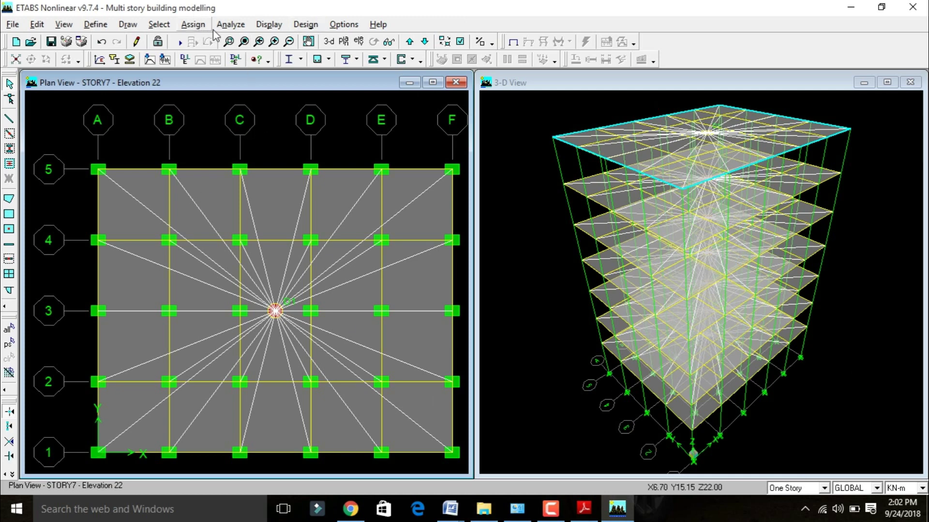
- Enable dynamic analysis with default dynamic parameters in the analysis options
click(230, 24)
click(247, 41)
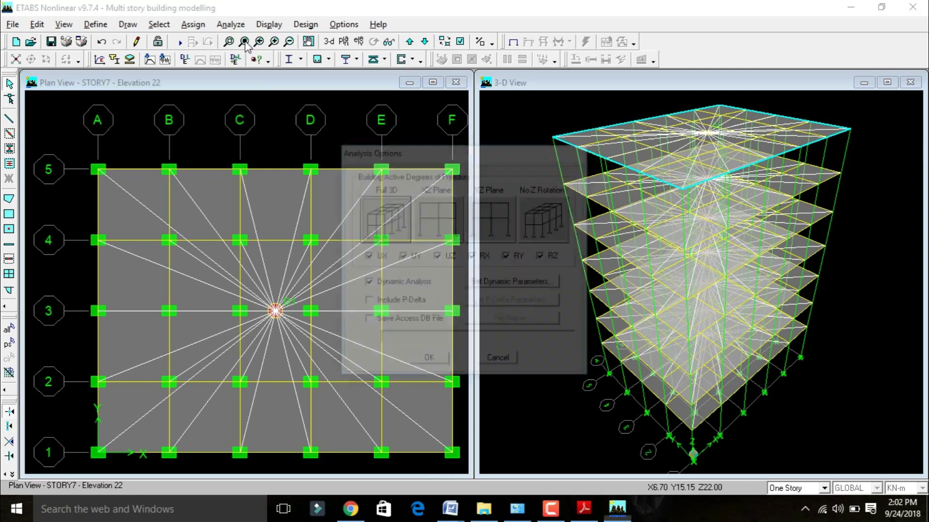
click(489, 282)
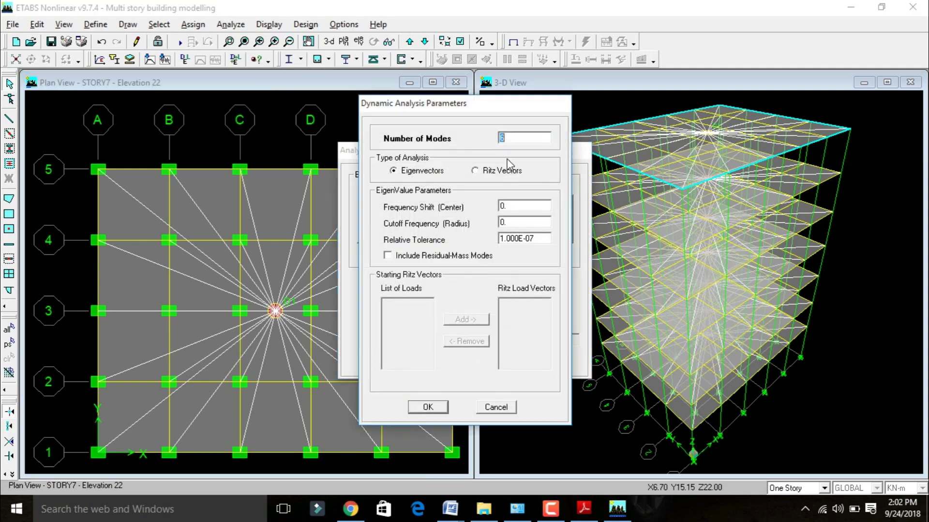
click(428, 407)
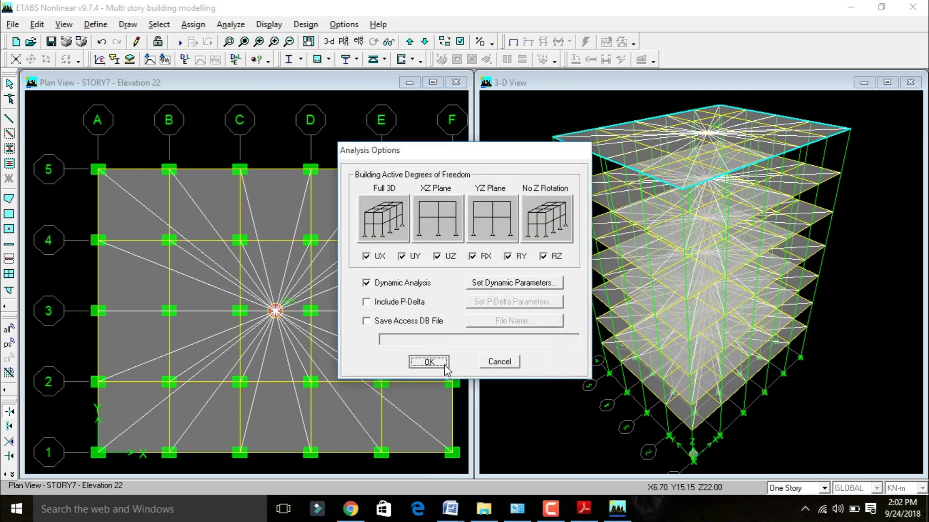
click(441, 364)
- Check the model for line overlaps and intersections, then dismiss the report
click(231, 25)
click(245, 55)
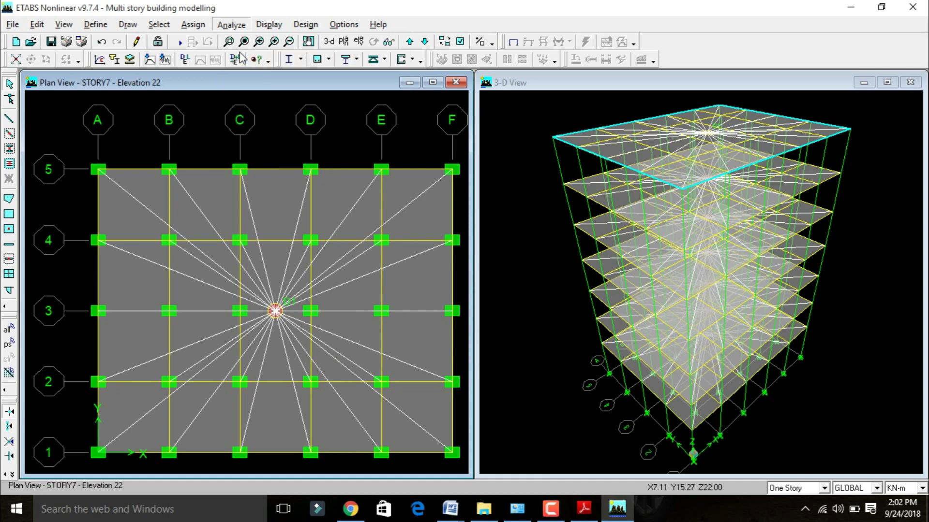
click(412, 161)
click(412, 172)
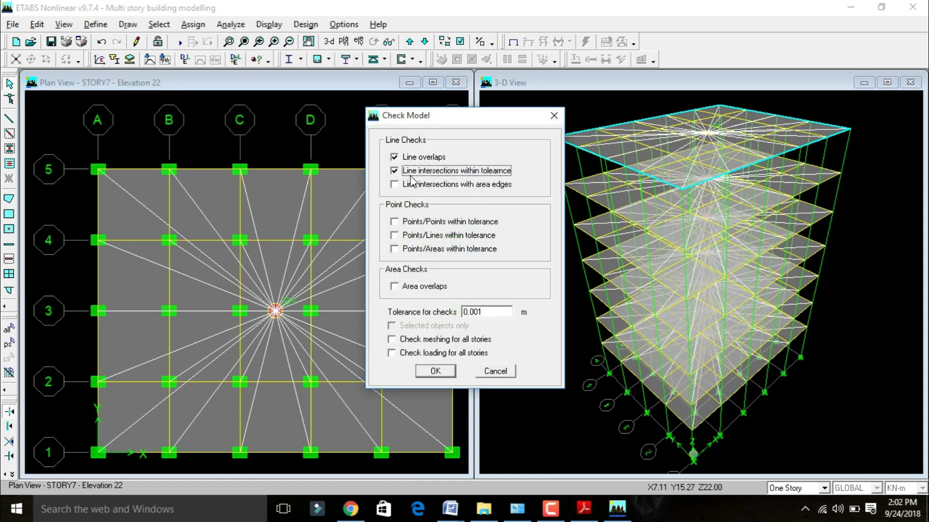
click(410, 186)
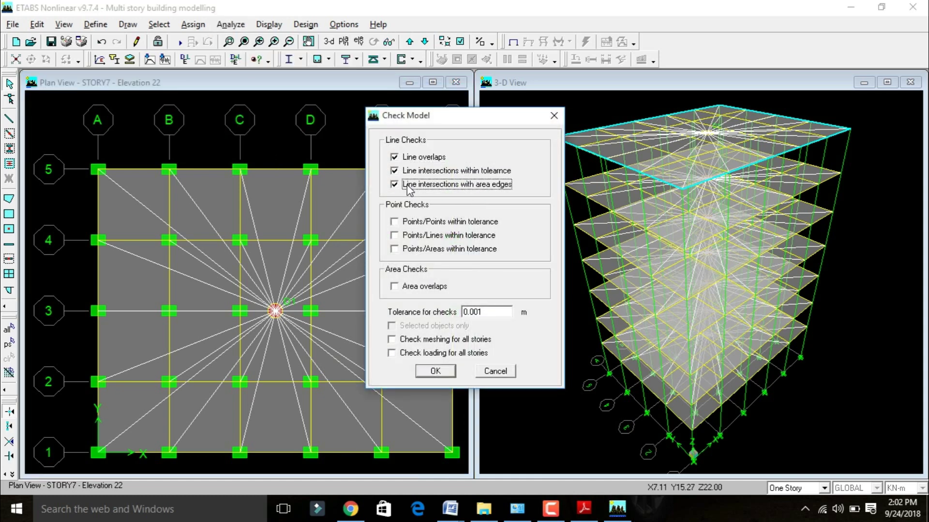
click(430, 371)
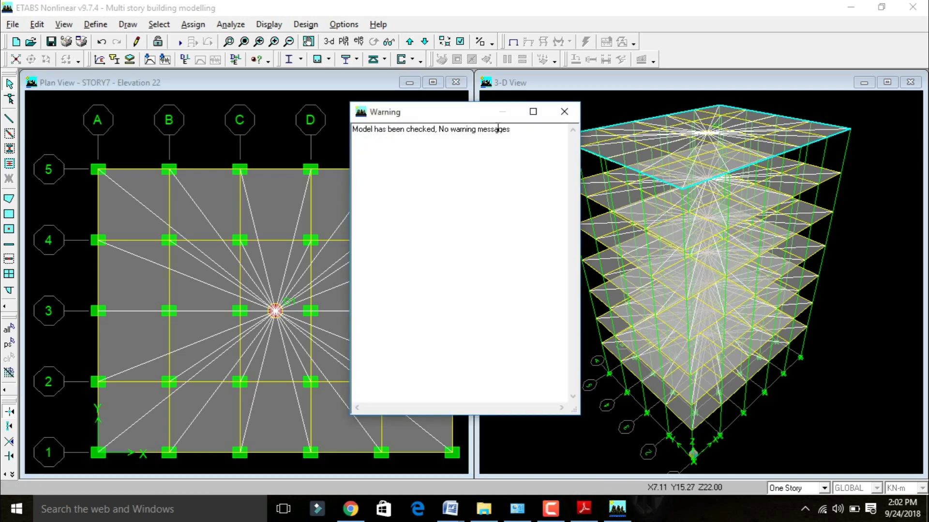
click(564, 111)
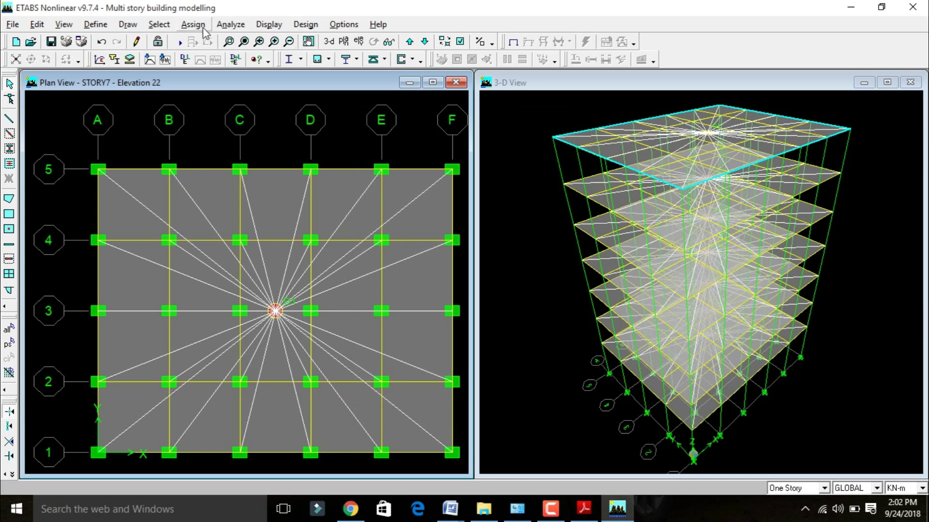
- Run the analysis and display the deformed shape for EQX Static Load
click(230, 24)
click(237, 68)
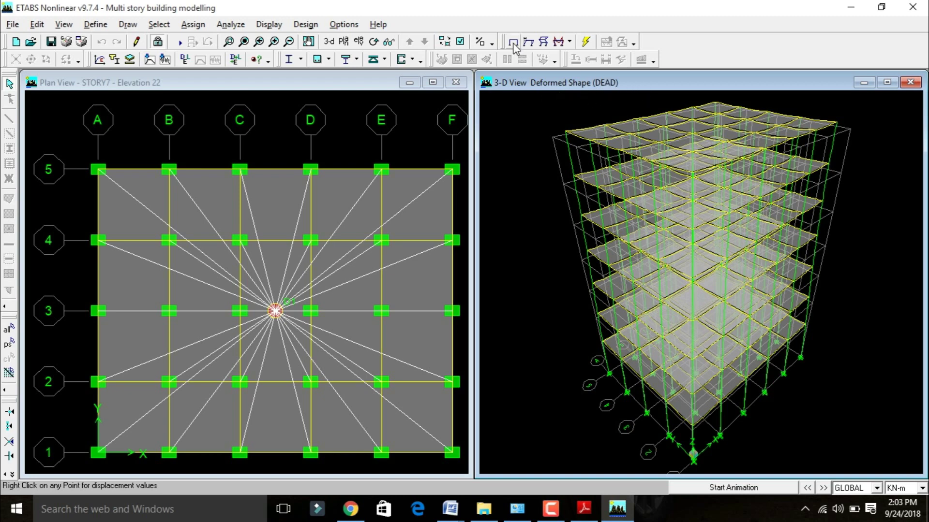
click(269, 24)
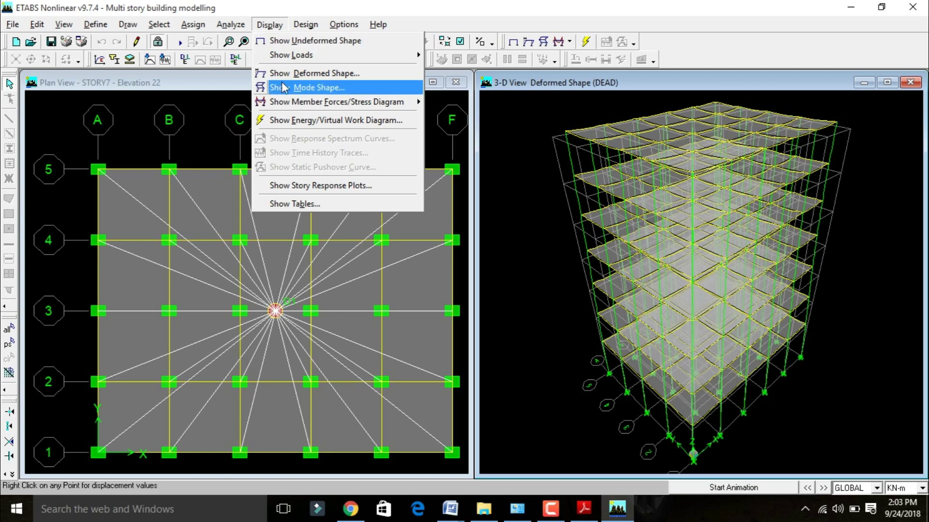
click(297, 73)
click(501, 222)
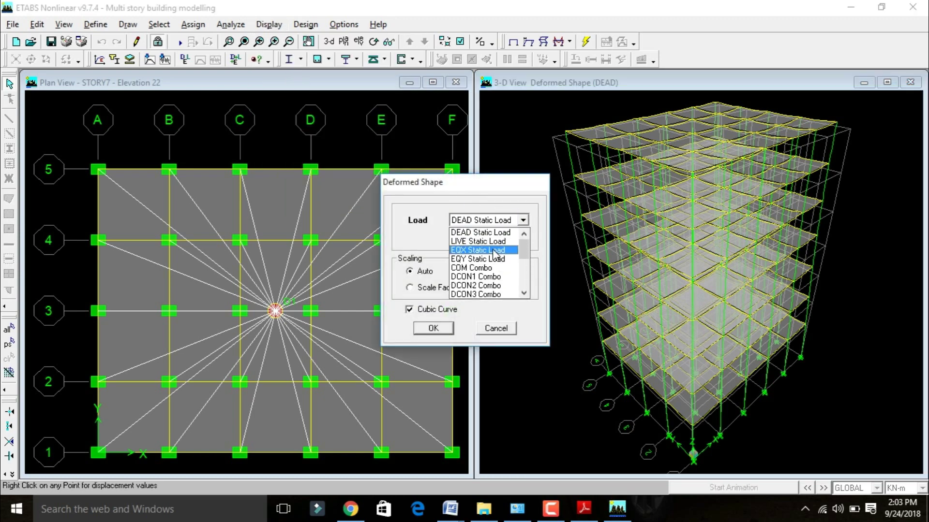
click(495, 250)
click(435, 327)
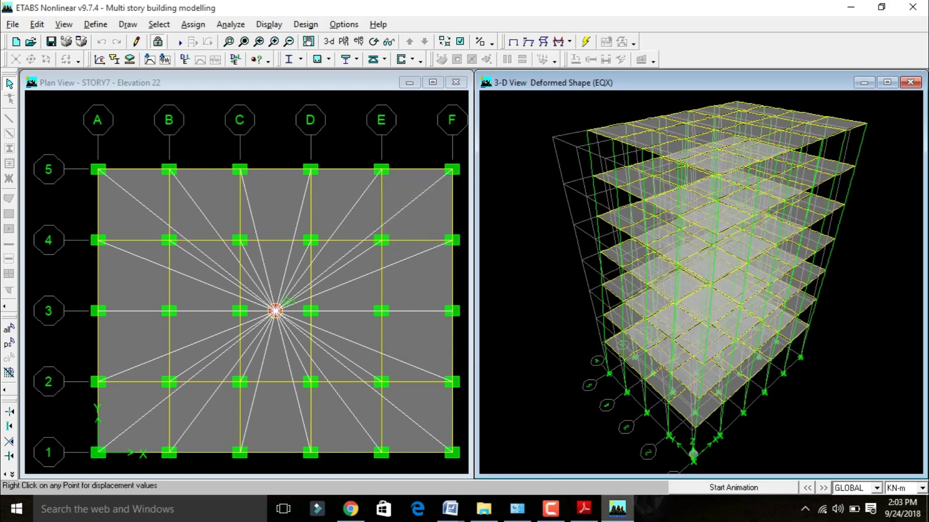
- Animate the EQX deformed shape, inspect it in elevation 1, then return to 3-D
click(711, 486)
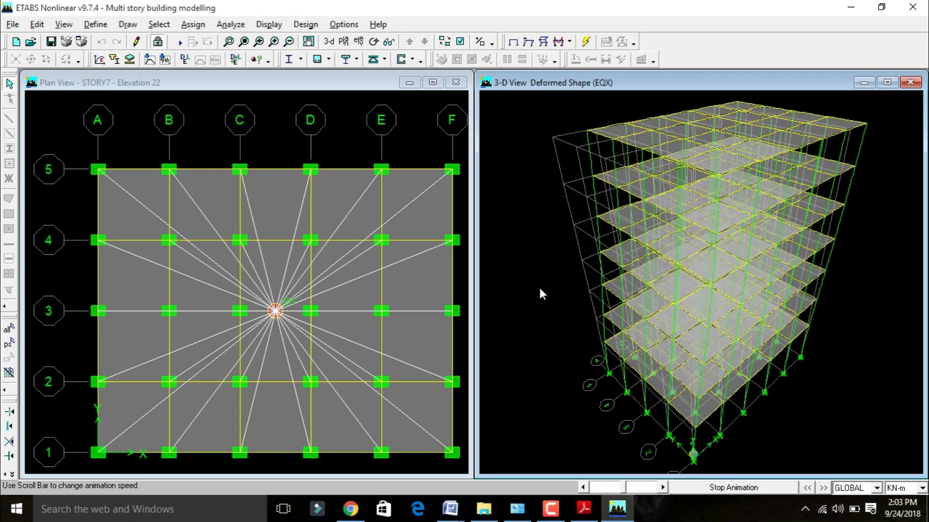
click(344, 42)
click(477, 318)
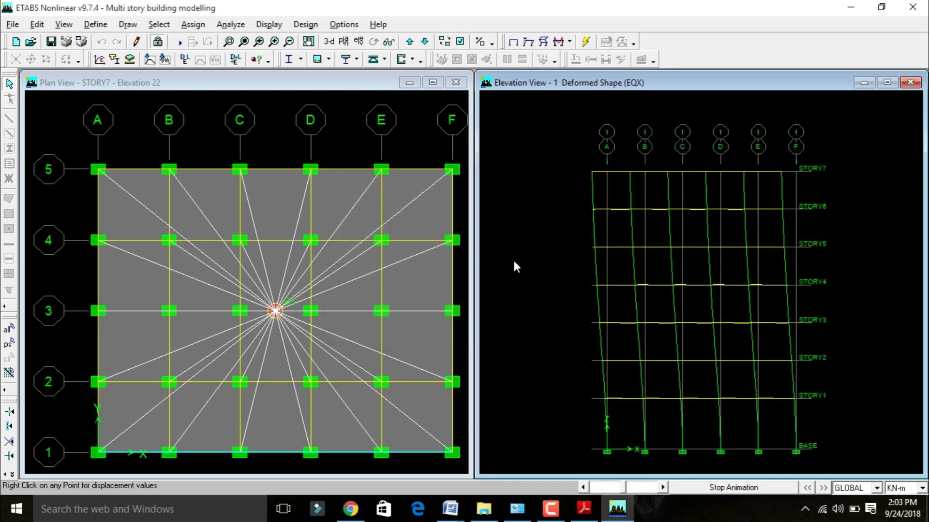
click(329, 42)
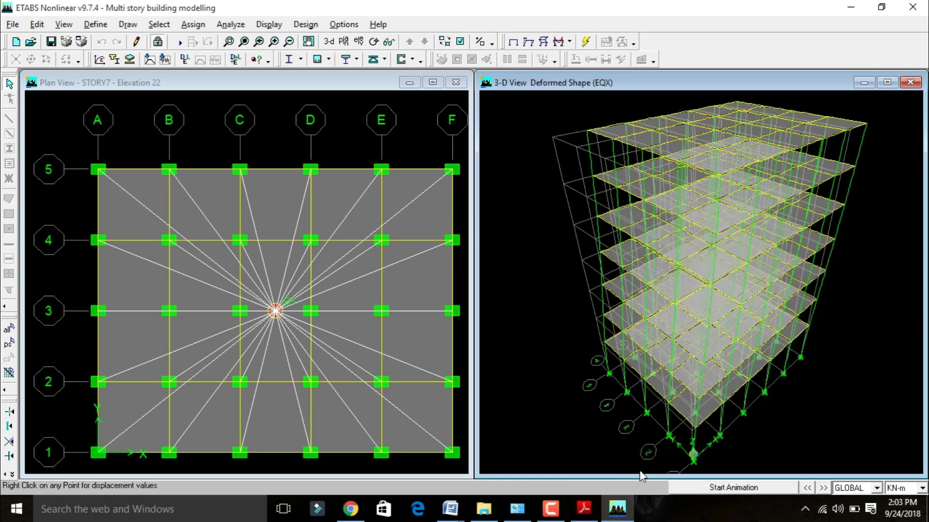
click(270, 24)
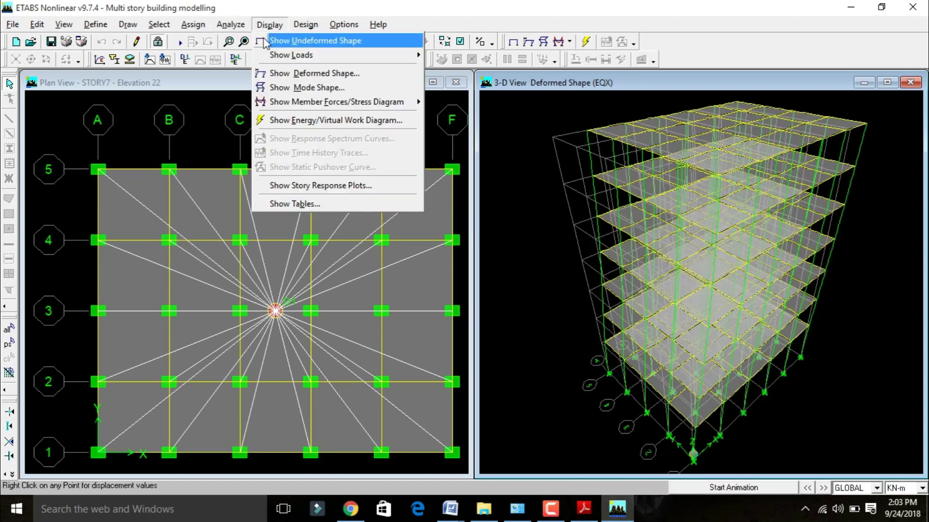
- Show and animate the deformed shape for EQY Static Load
click(275, 75)
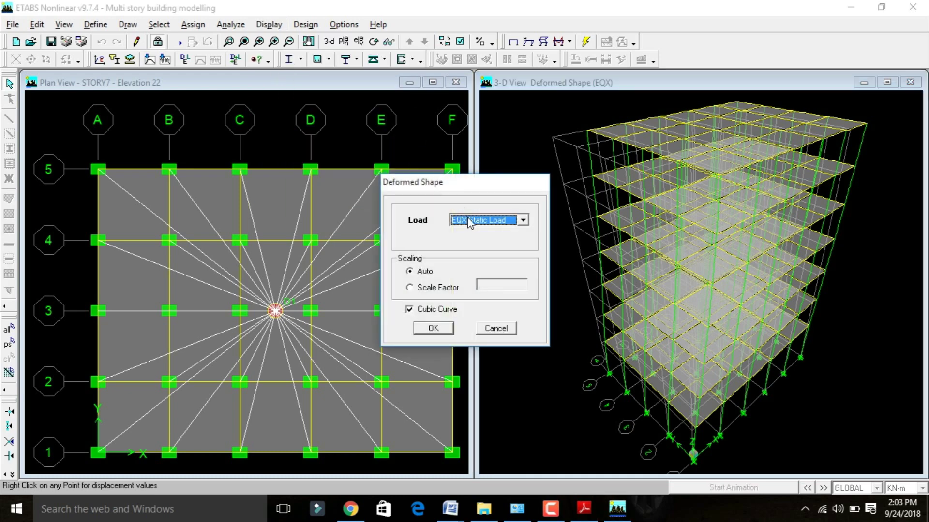
click(468, 218)
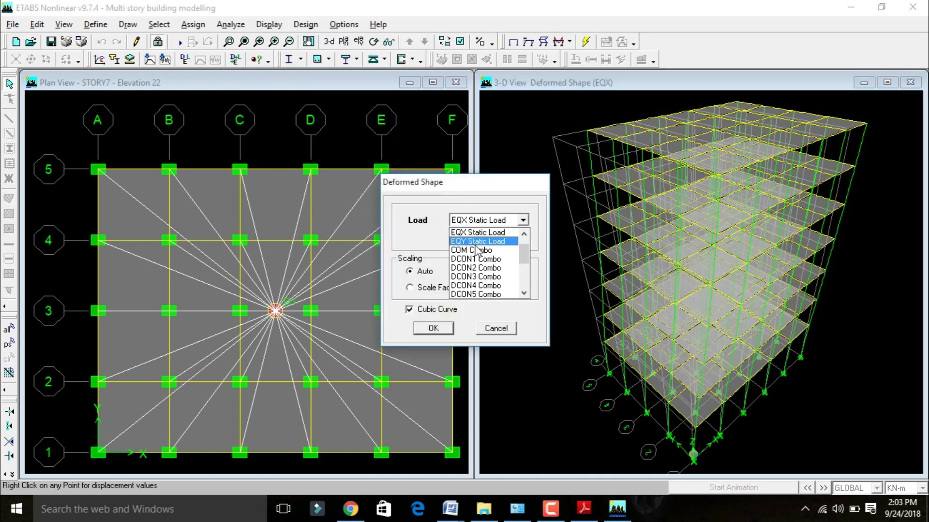
click(475, 241)
click(434, 328)
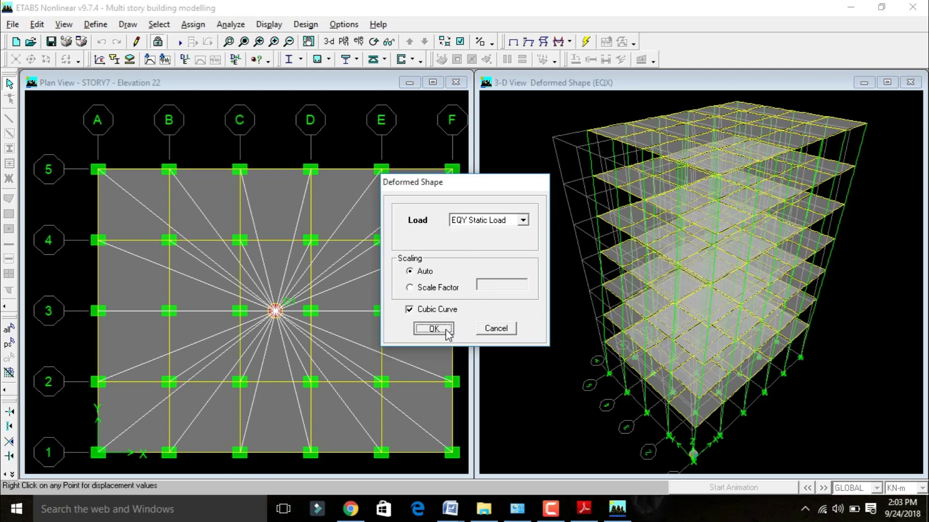
click(726, 488)
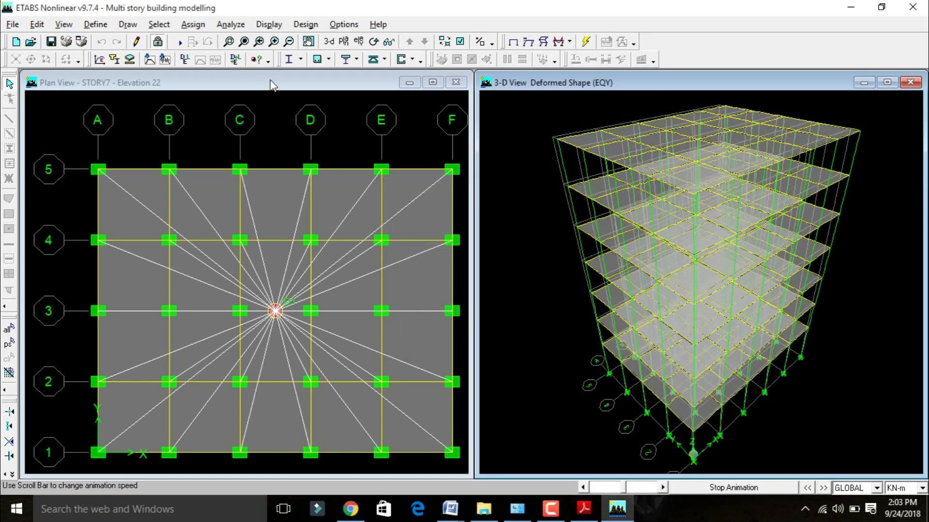
- View the deformed shape in elevation A, then return the window to 3-D
click(359, 41)
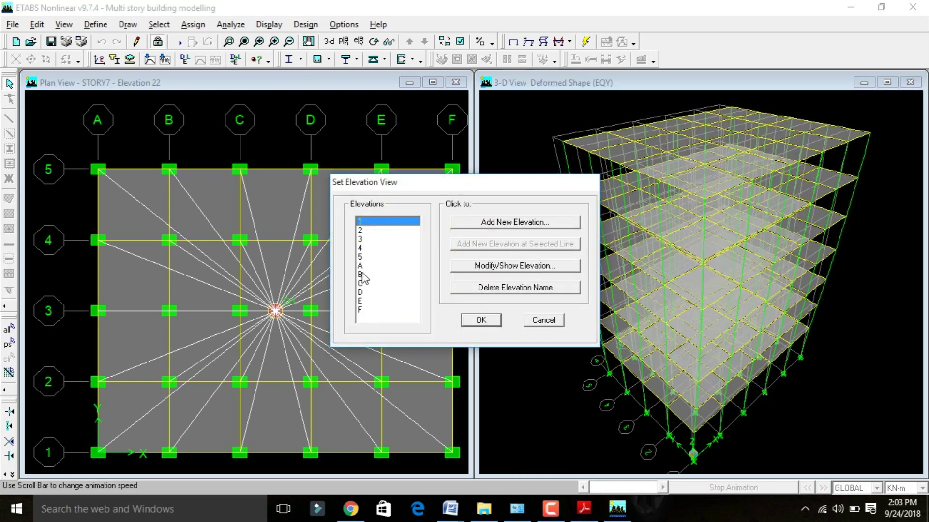
click(378, 266)
click(478, 320)
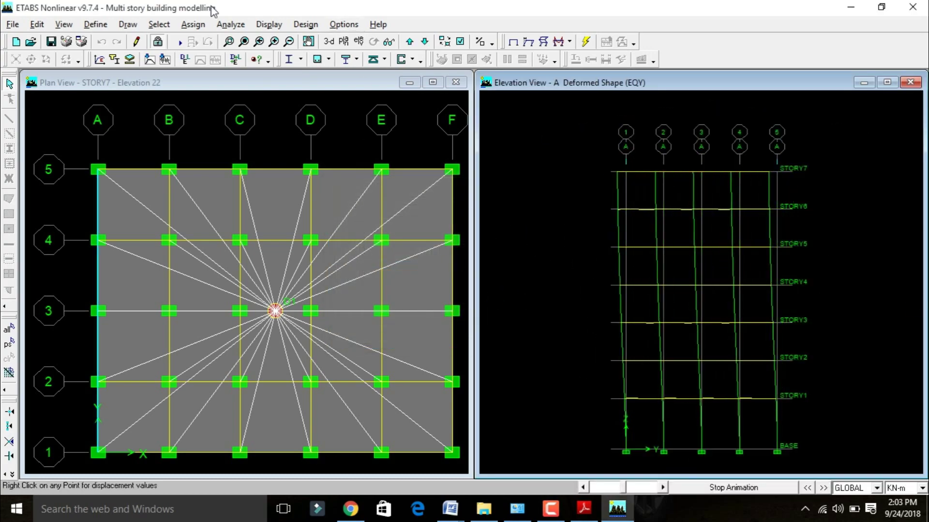
click(329, 41)
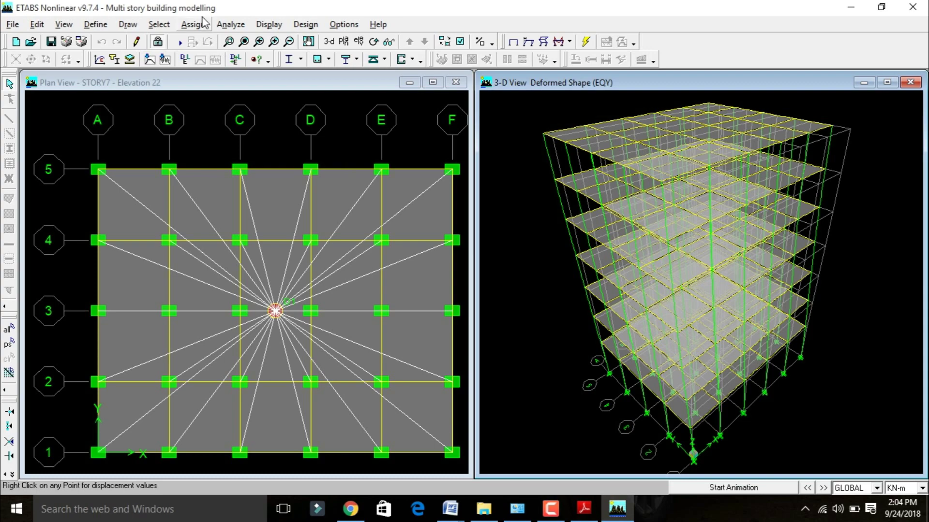
- Choose the Story Drifts, Support Reactions and Story Shears tables for display
click(269, 25)
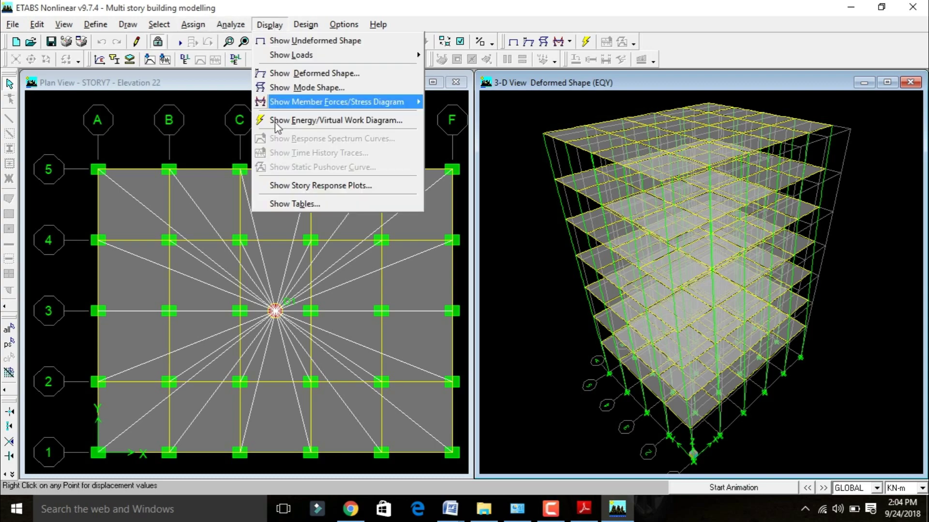
click(280, 205)
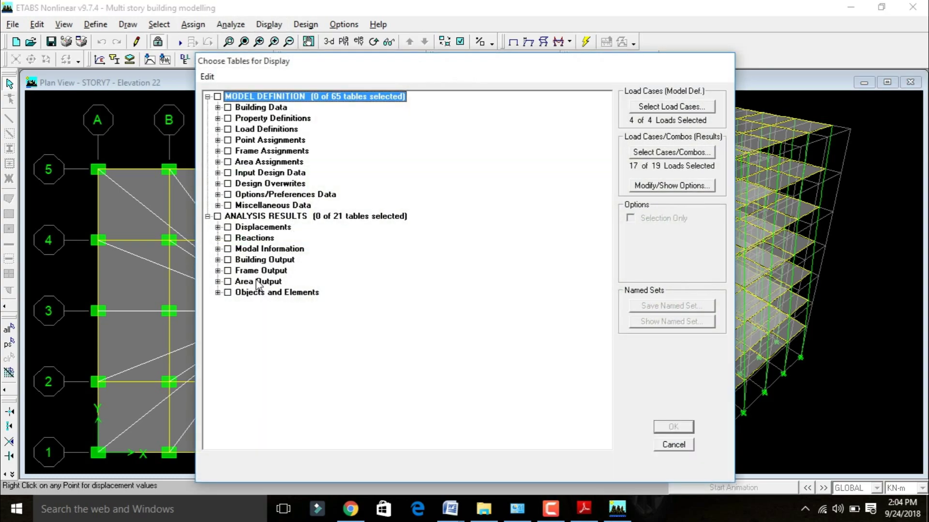
click(217, 227)
click(229, 238)
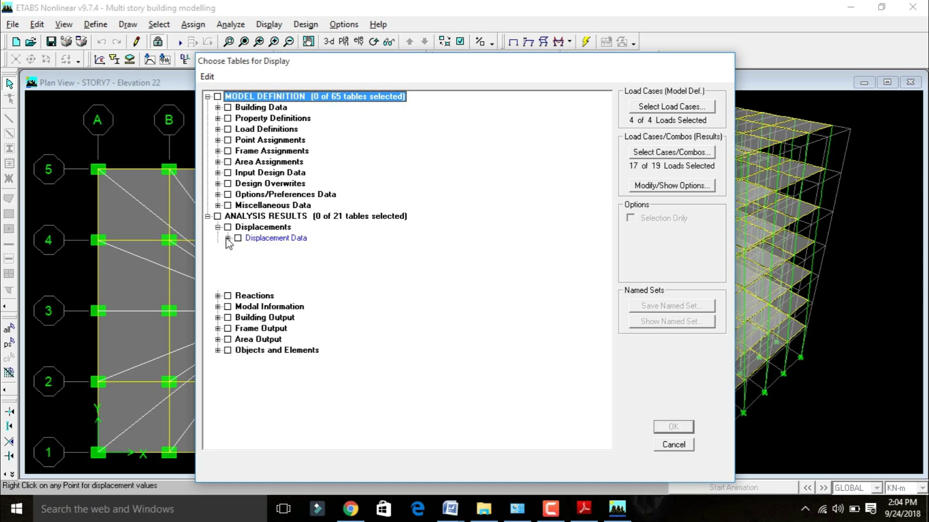
click(270, 282)
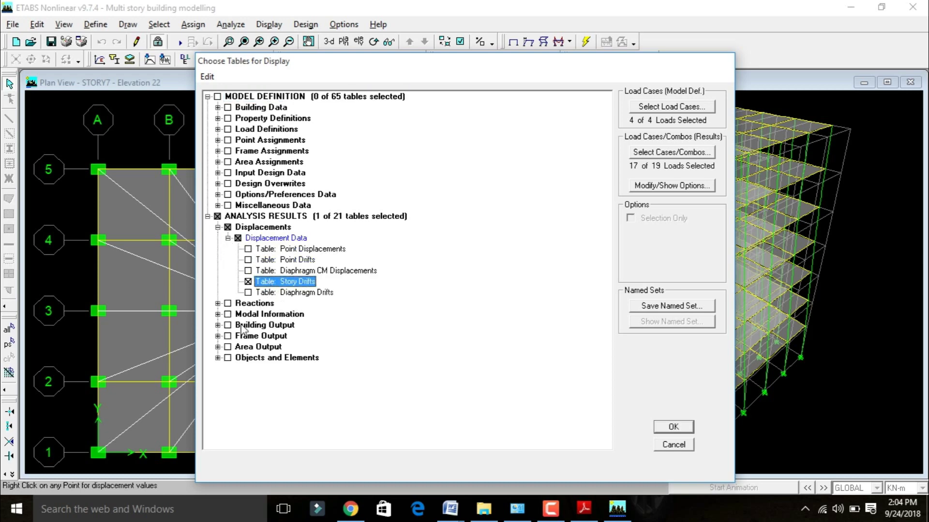
click(217, 303)
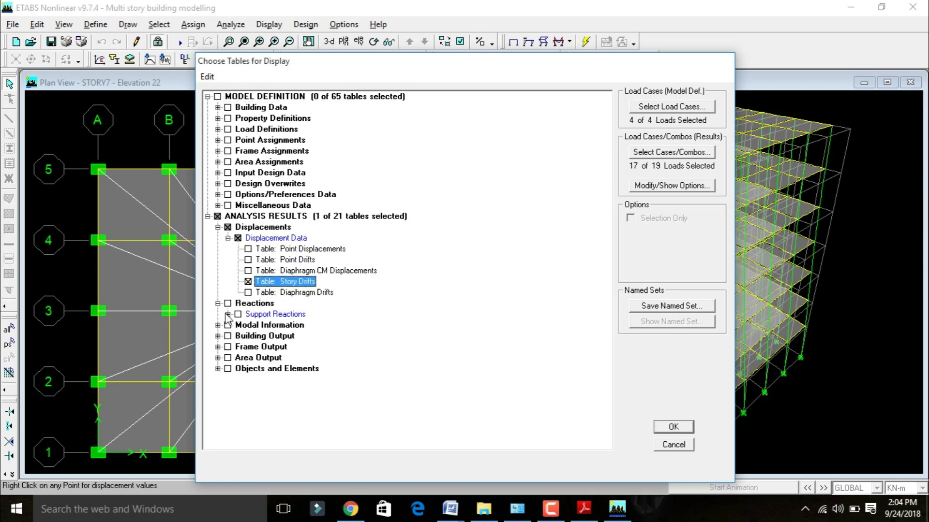
click(227, 314)
click(296, 325)
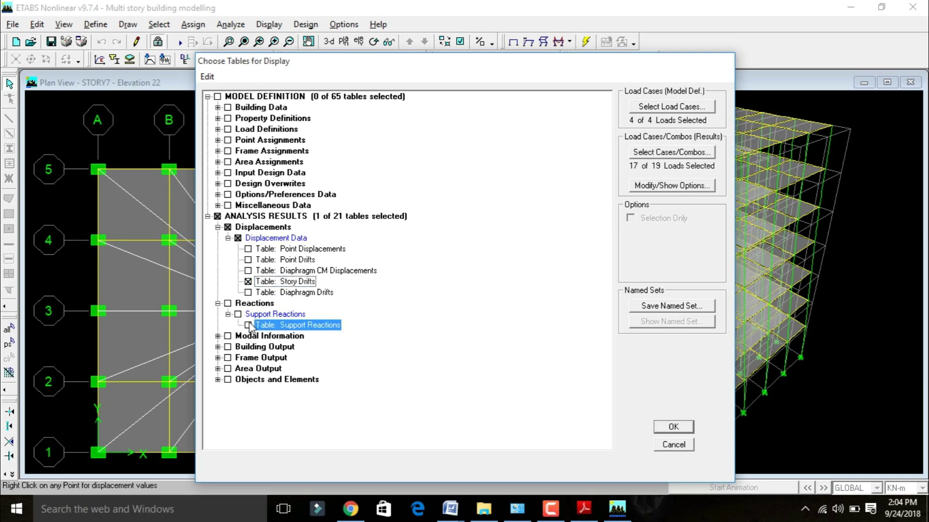
click(218, 346)
click(228, 347)
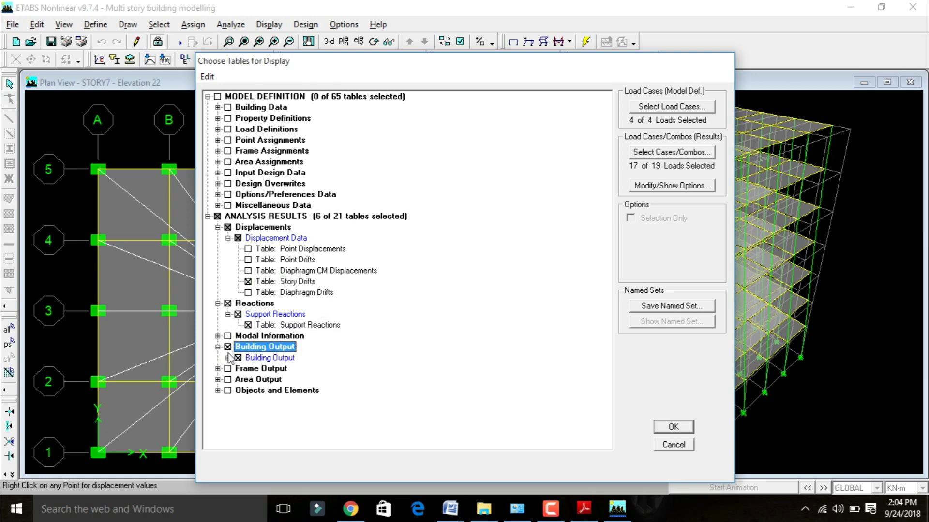
click(227, 346)
click(227, 358)
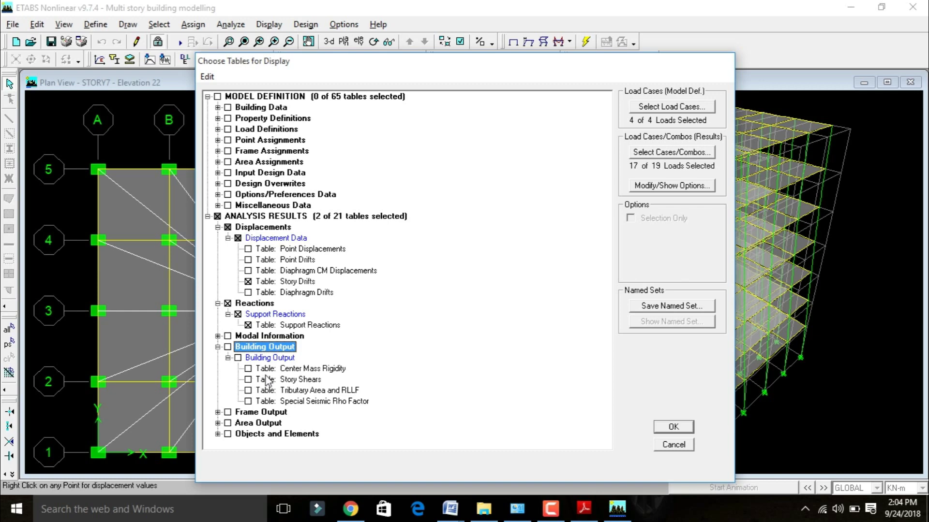
click(268, 380)
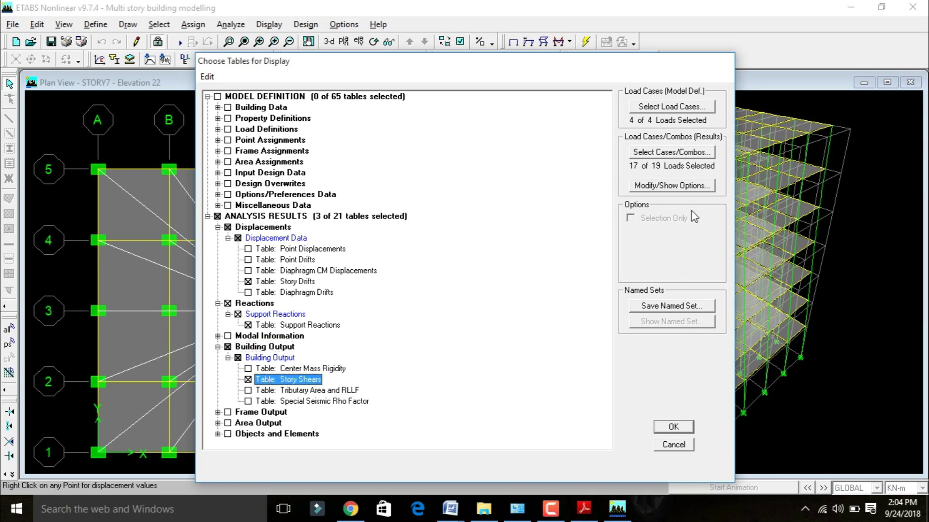
- Limit the table results to EQX Static Load only and generate the tables
click(653, 154)
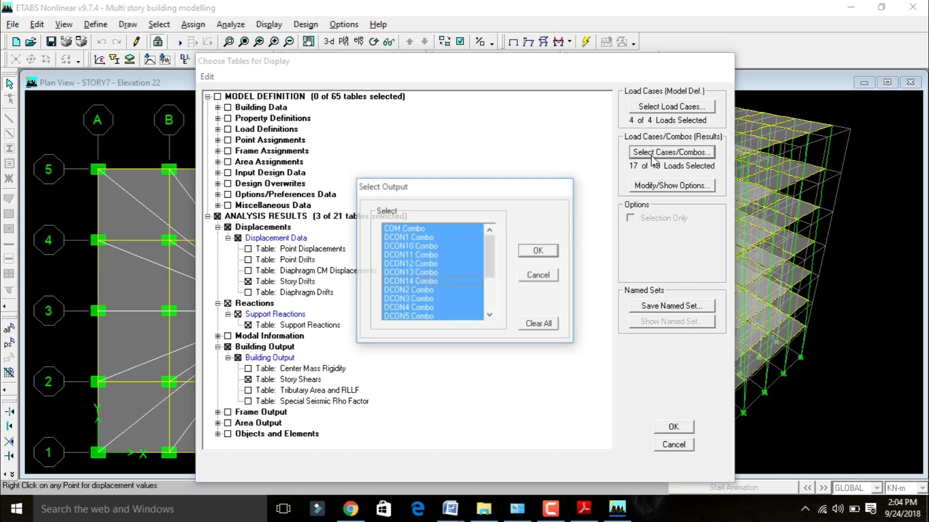
scroll(493, 257, down, 3)
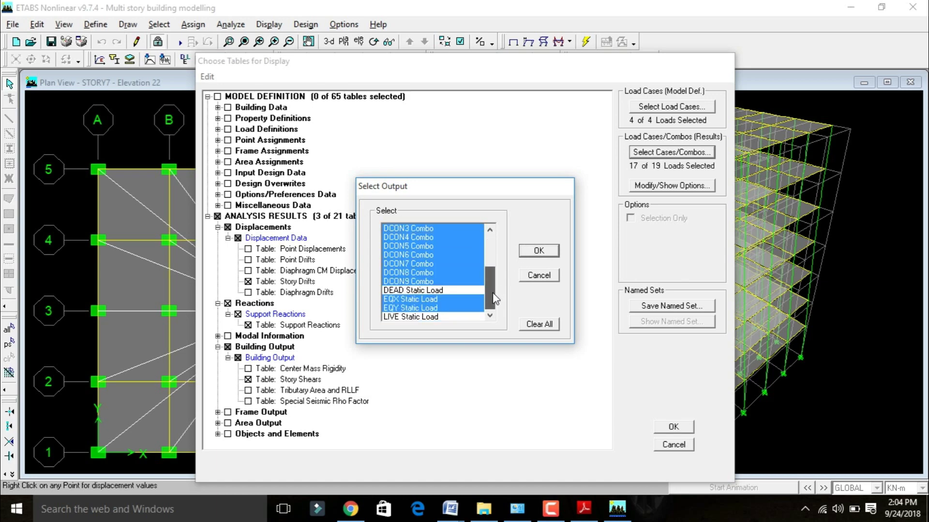
click(412, 300)
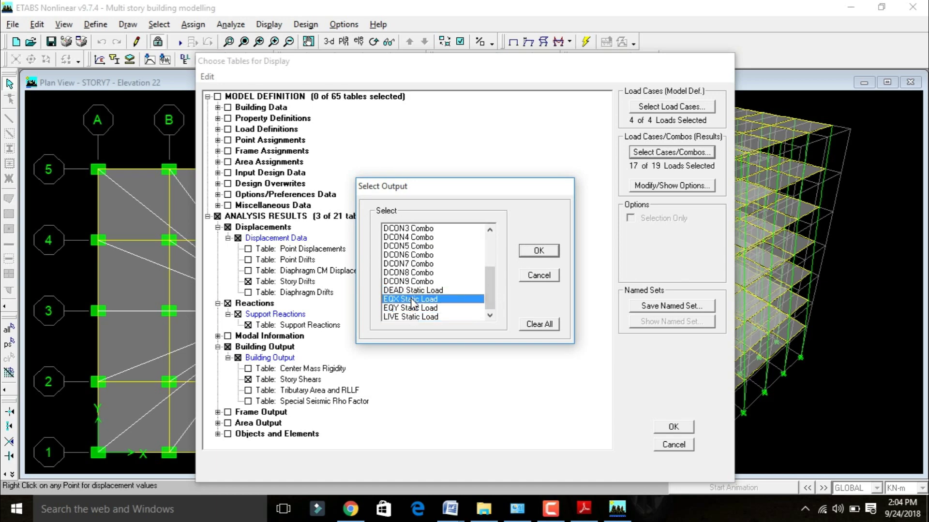
click(526, 251)
click(659, 426)
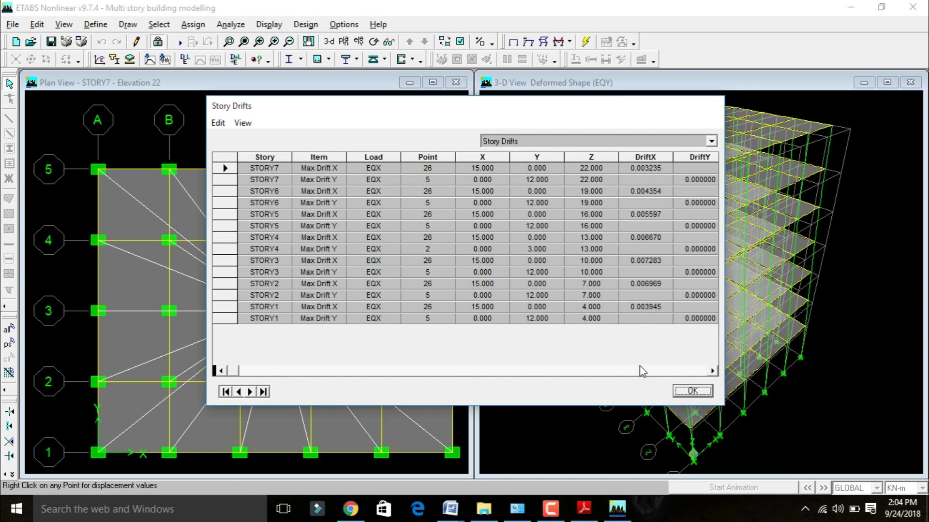
- Review the DriftX values, then the Story Shears P, VX, VY, T, MX and MY columns
click(564, 140)
click(562, 163)
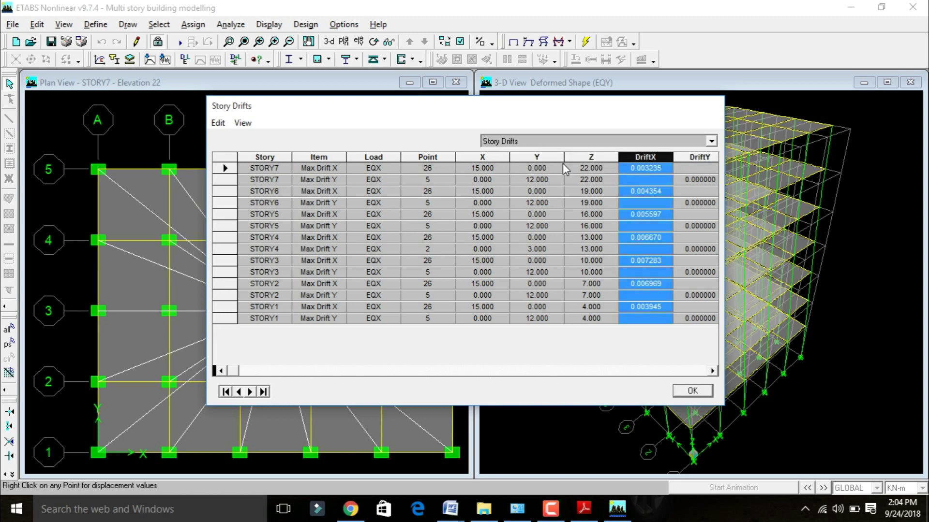
click(448, 162)
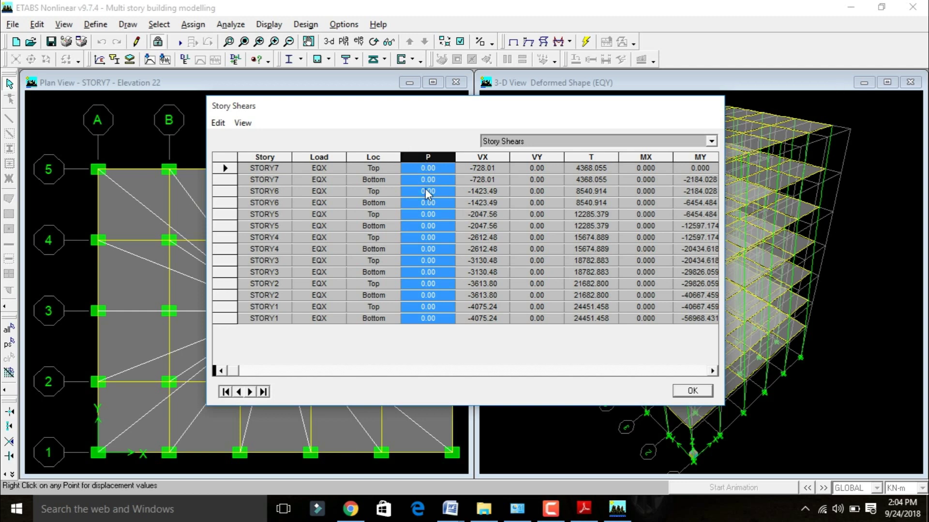
click(484, 155)
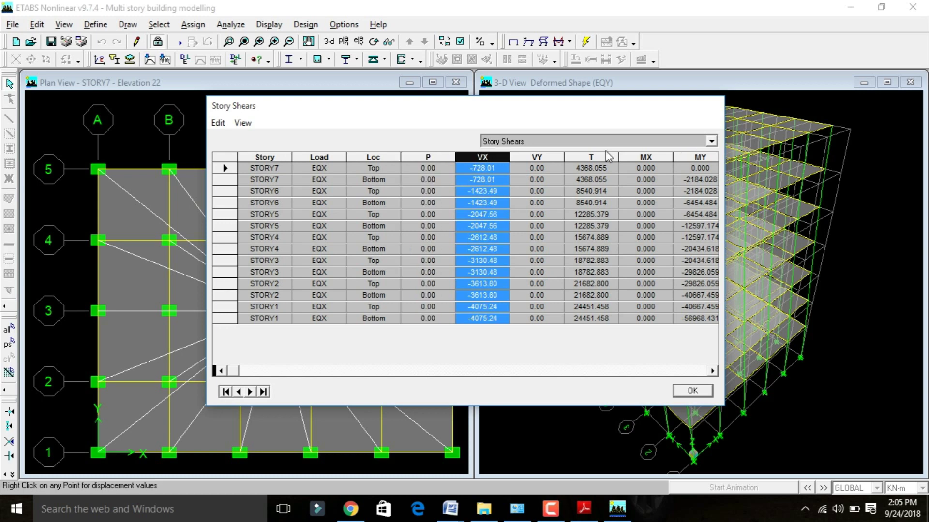
click(538, 156)
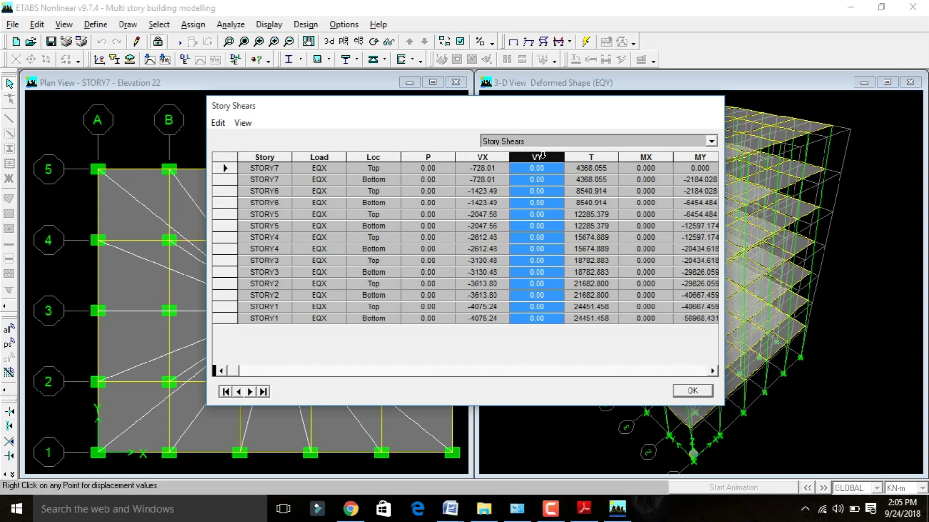
click(600, 157)
click(637, 156)
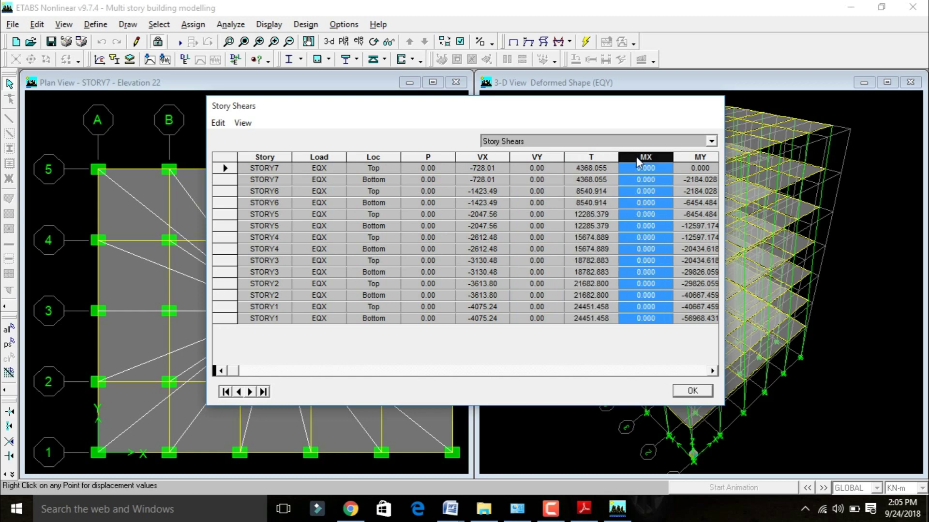
click(687, 157)
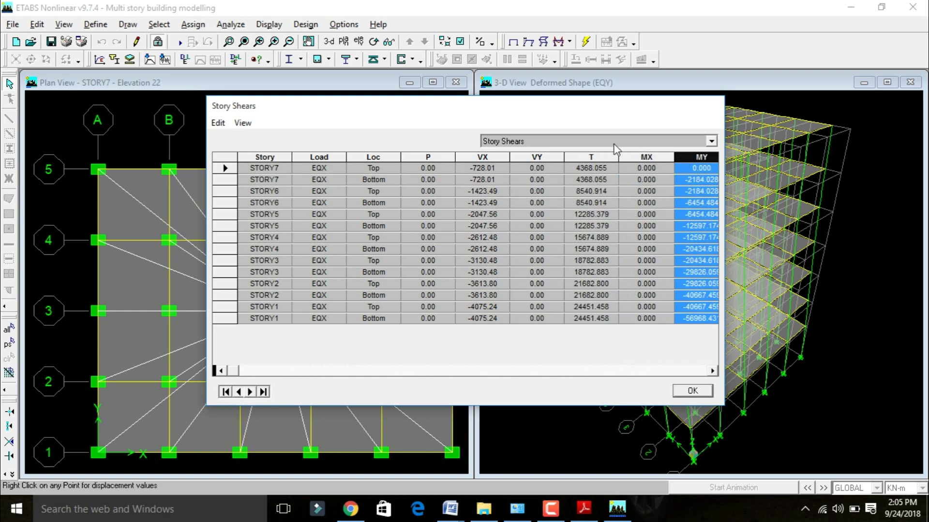
- Review the Support Reactions table and close the result tables
click(547, 143)
click(517, 171)
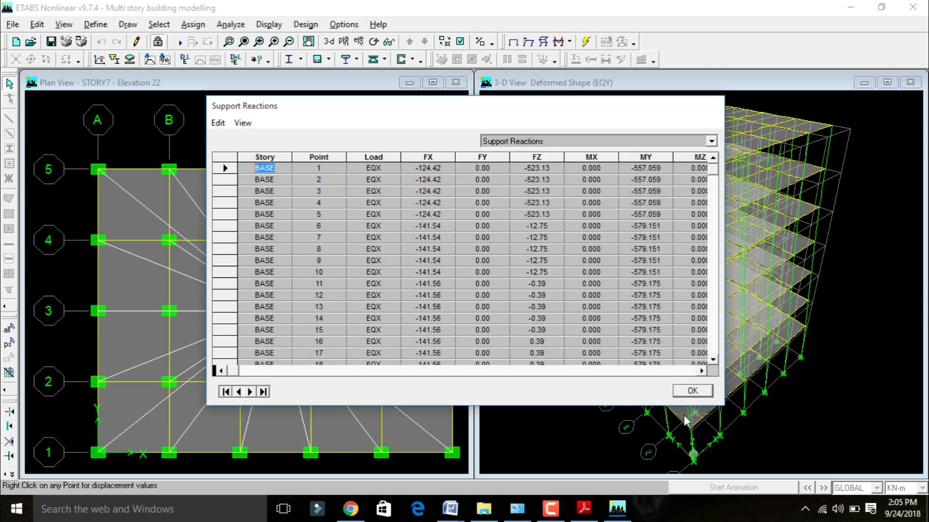
click(693, 390)
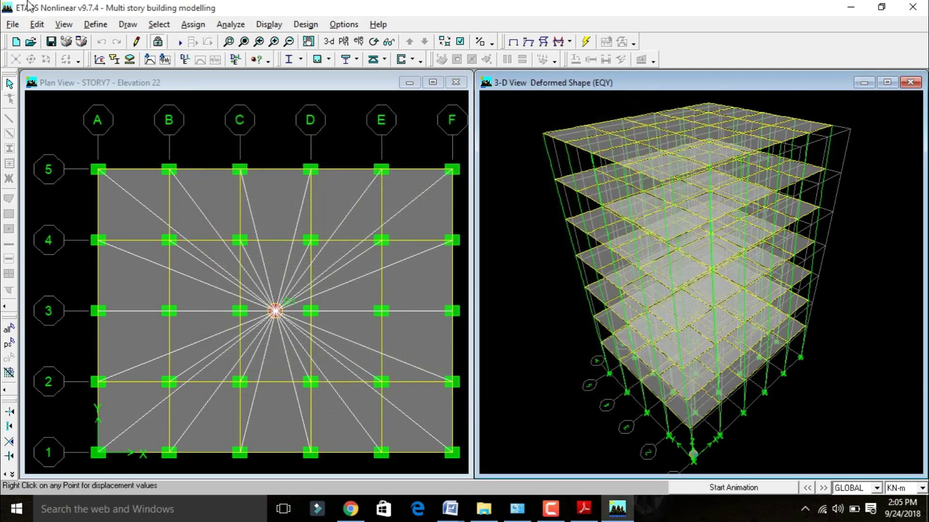
click(306, 25)
- Run the concrete frame design check and open design details for column C5 at STORY7
mouse_move(310, 54)
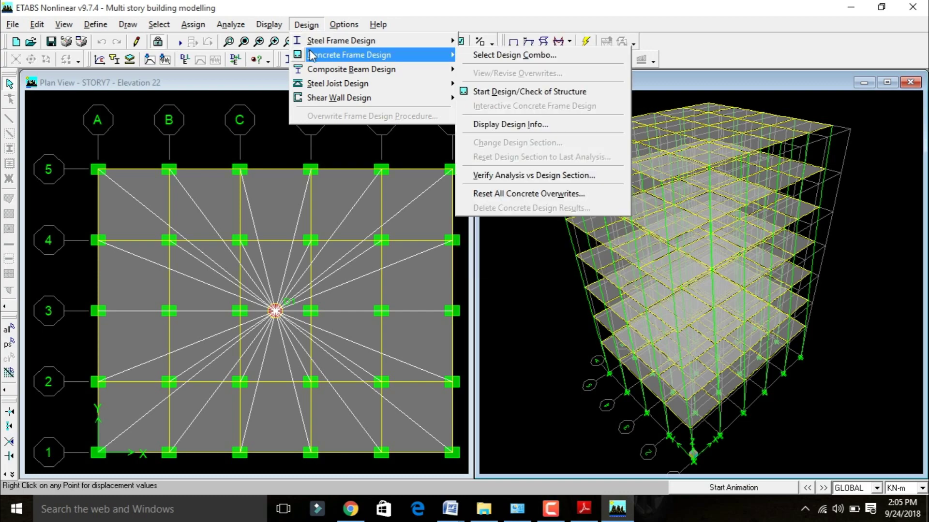
click(540, 93)
click(556, 159)
right_click(559, 159)
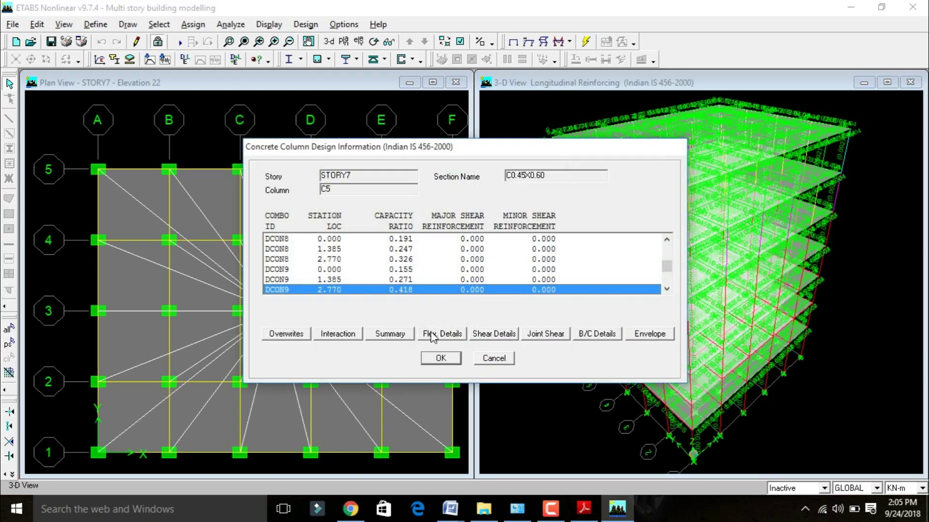
- Review and close the column's summary and flexural design reports
click(388, 335)
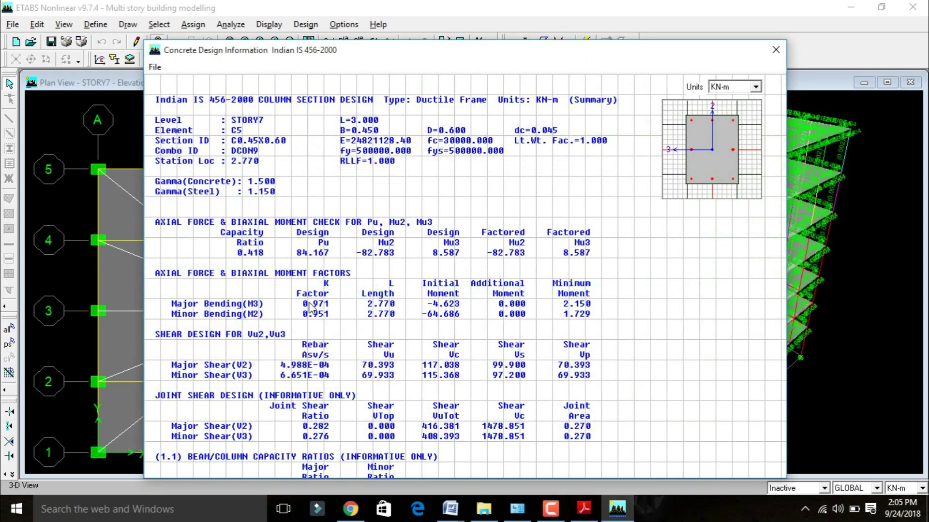
key(Escape)
click(462, 335)
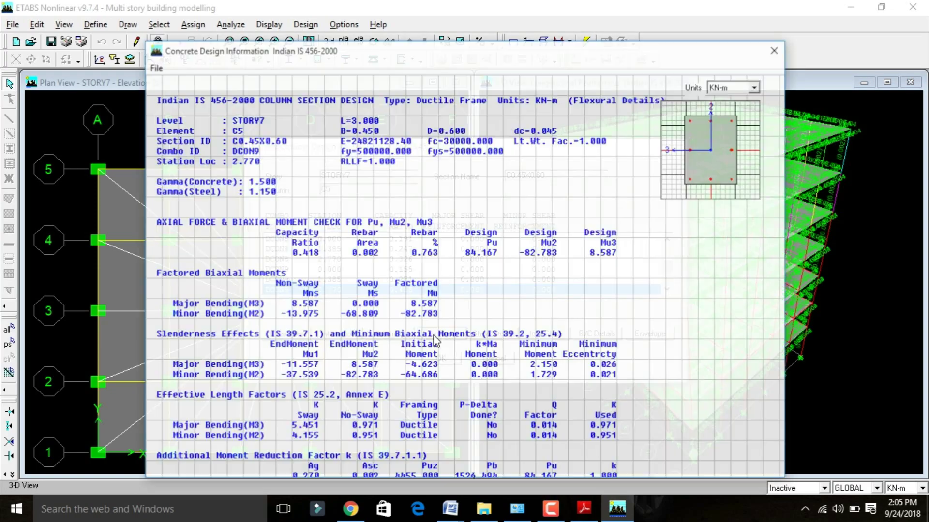
scroll(628, 217, down, 4)
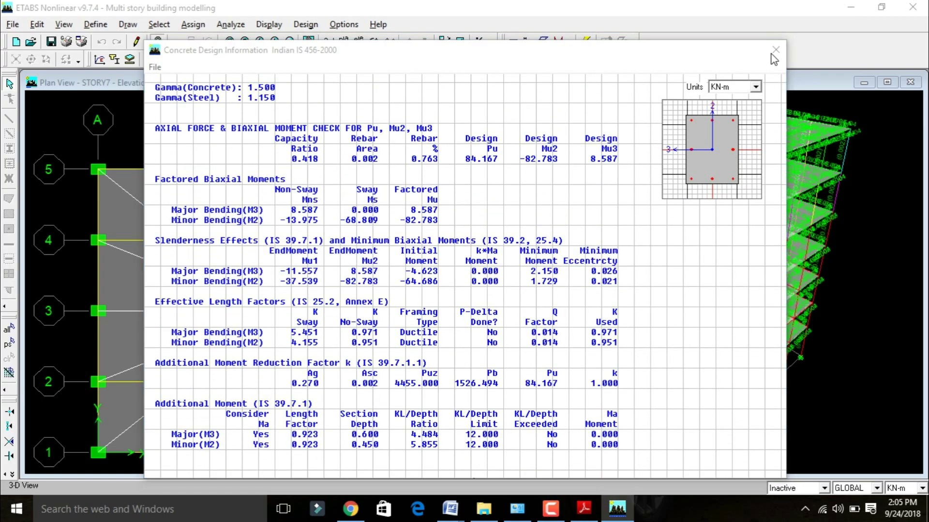
click(776, 49)
- Review and close the shear design report, then dismiss the Column Design Information dialog
click(494, 334)
scroll(490, 252, down, 3)
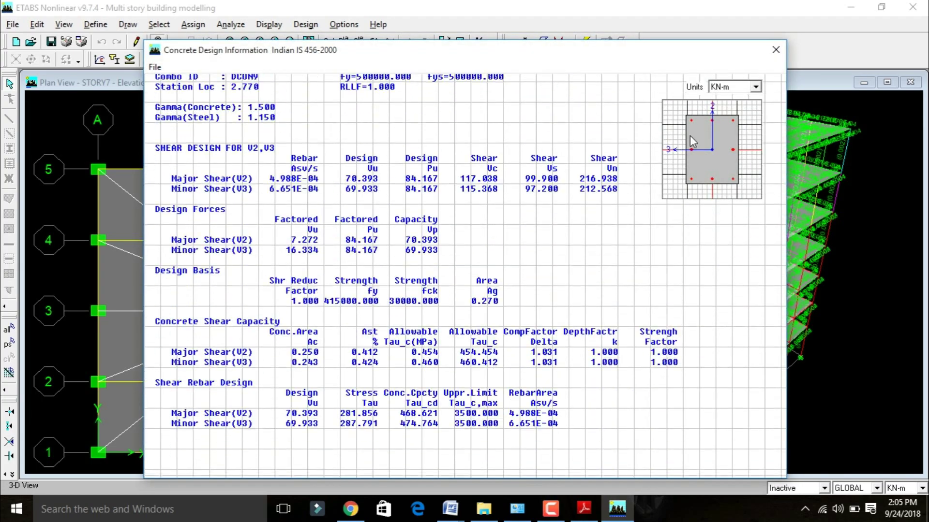
click(776, 49)
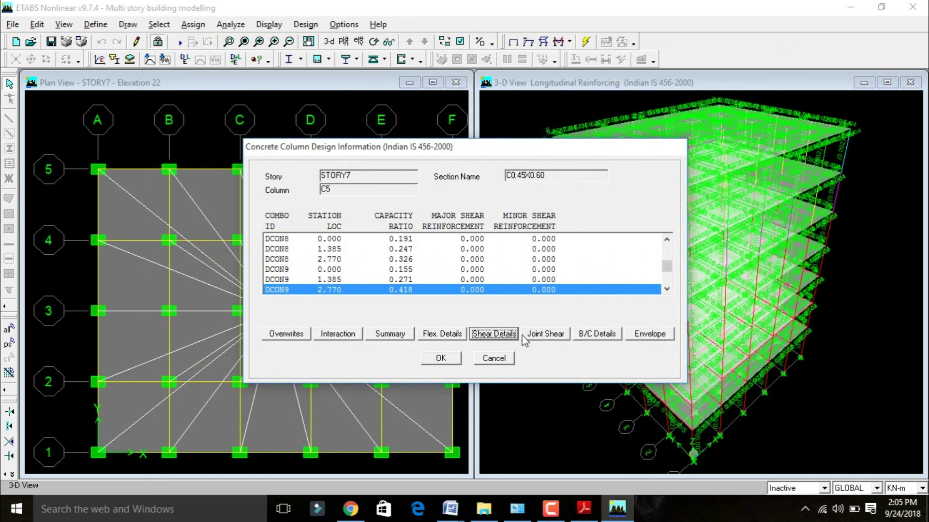
click(494, 362)
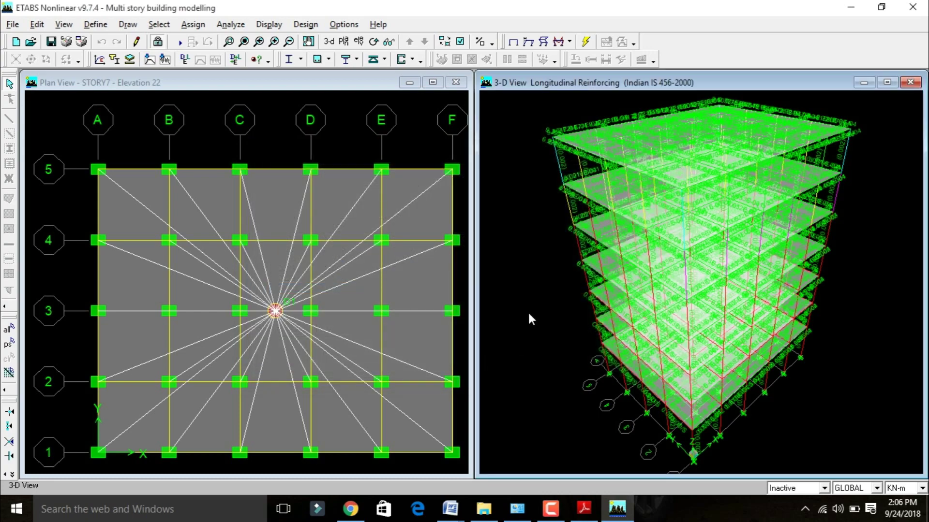
- Plot the Axial Force member diagram for the EQX static load case
click(269, 25)
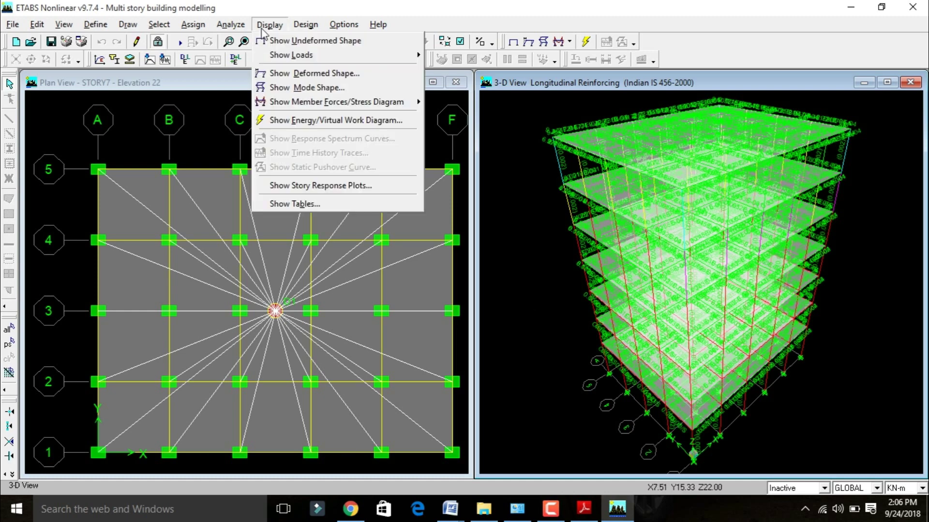
mouse_move(278, 108)
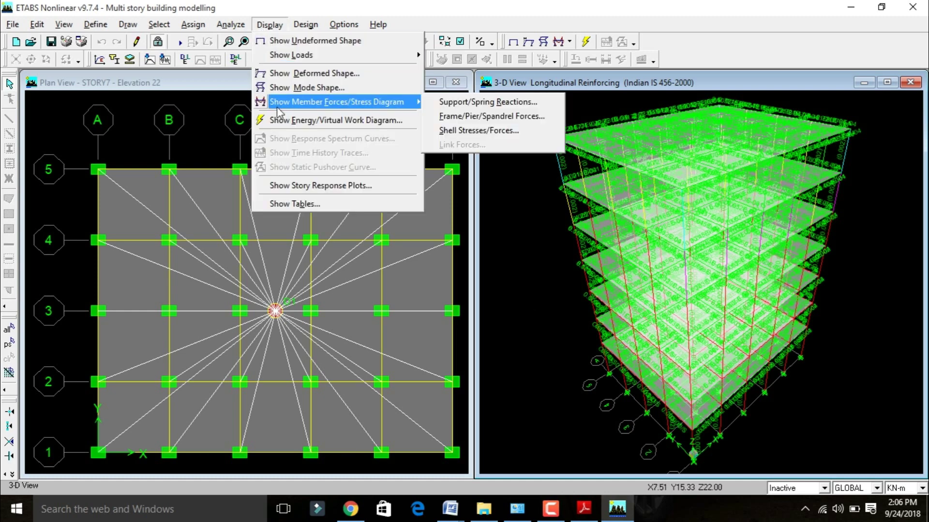
click(444, 117)
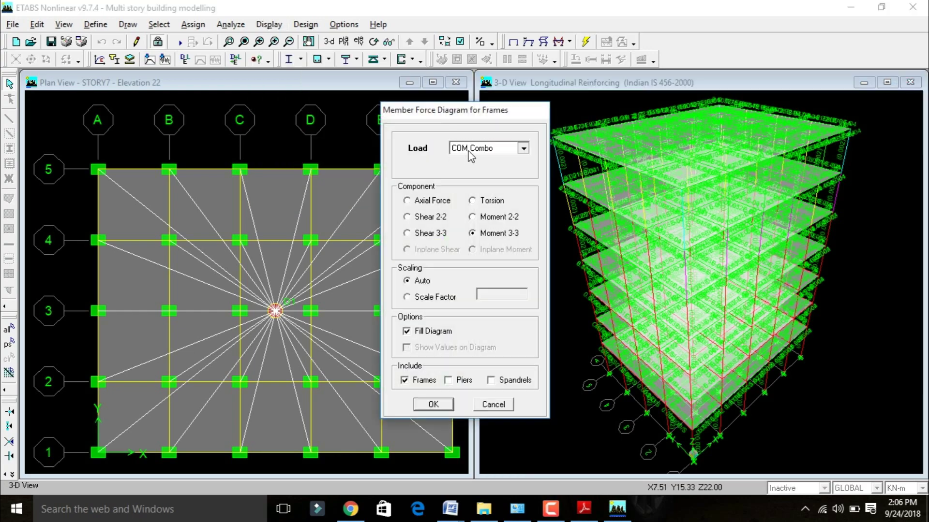
click(469, 149)
drag(528, 188, 527, 208)
scroll(525, 223, up, 4)
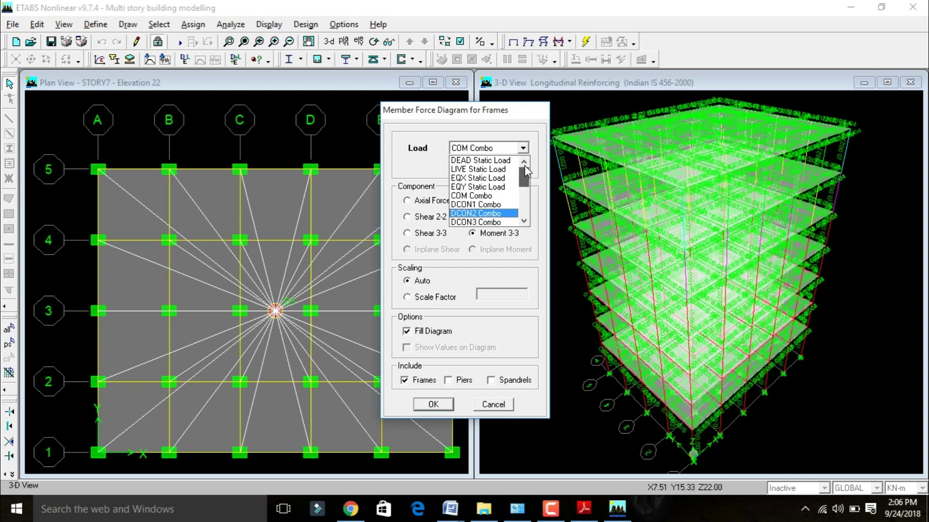
click(466, 178)
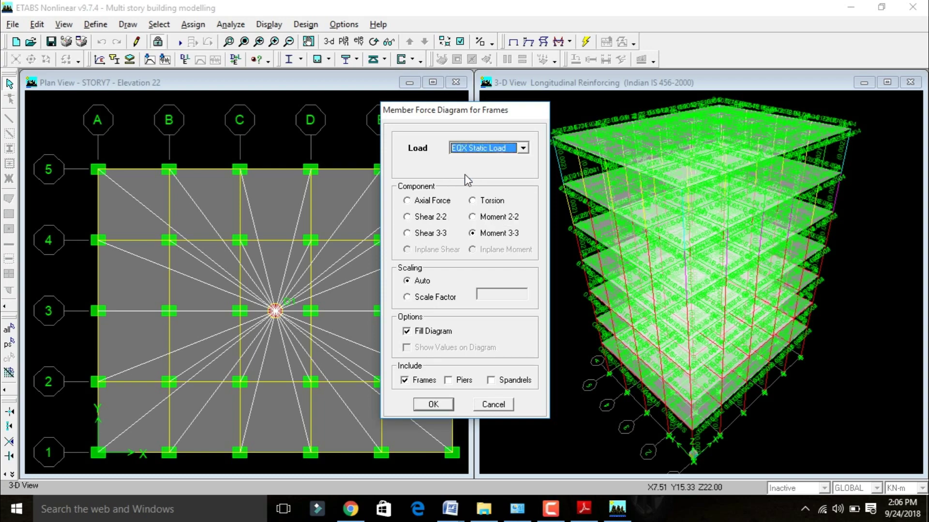
click(448, 203)
click(433, 404)
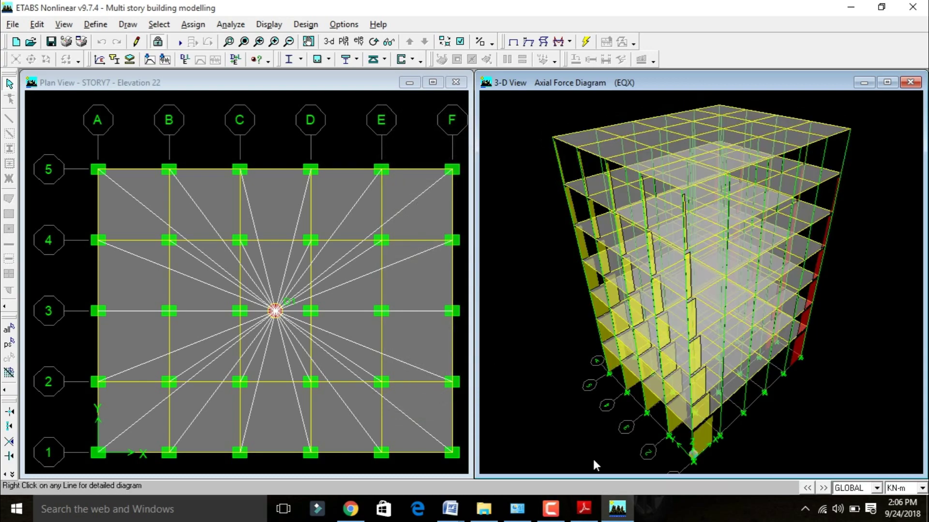
- Plot the Shear 2-2 member force diagram for EQX
click(269, 24)
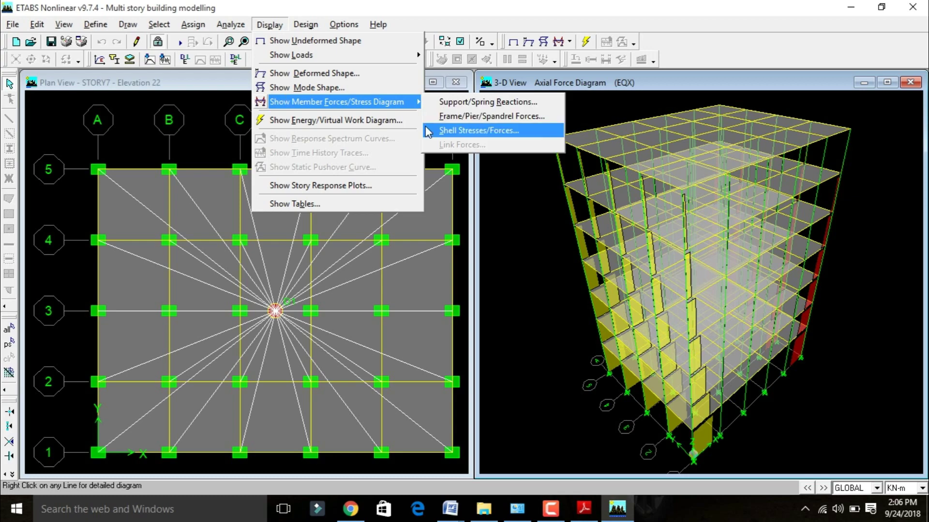
click(437, 116)
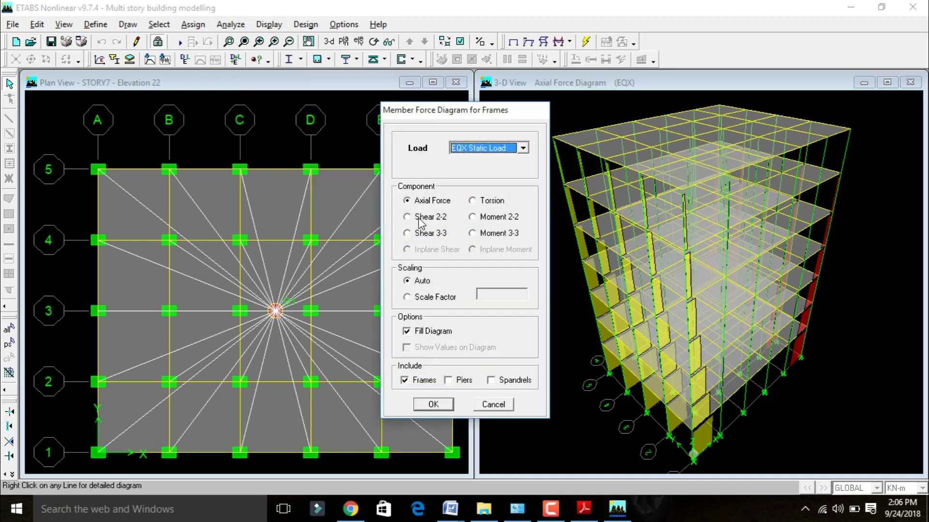
click(418, 220)
click(428, 409)
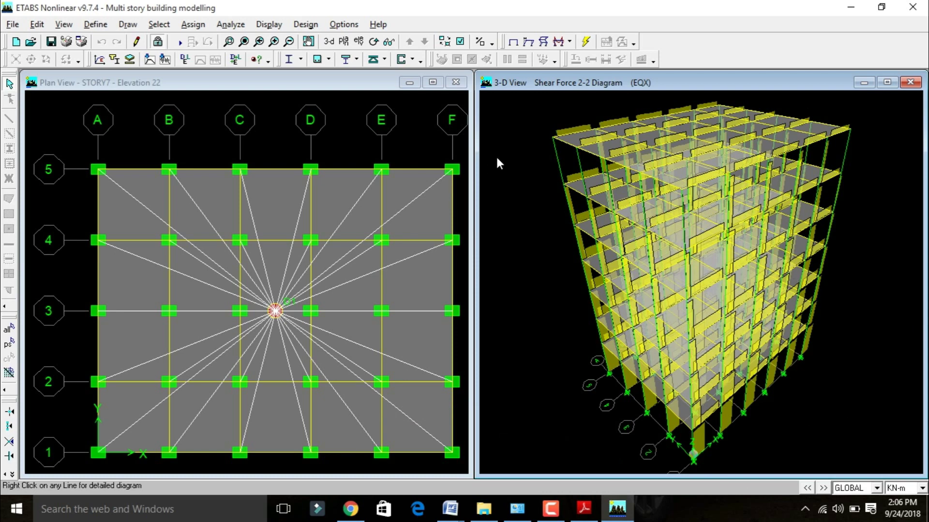
- Plot the Torsion member force diagram for EQX
click(269, 24)
mouse_move(279, 106)
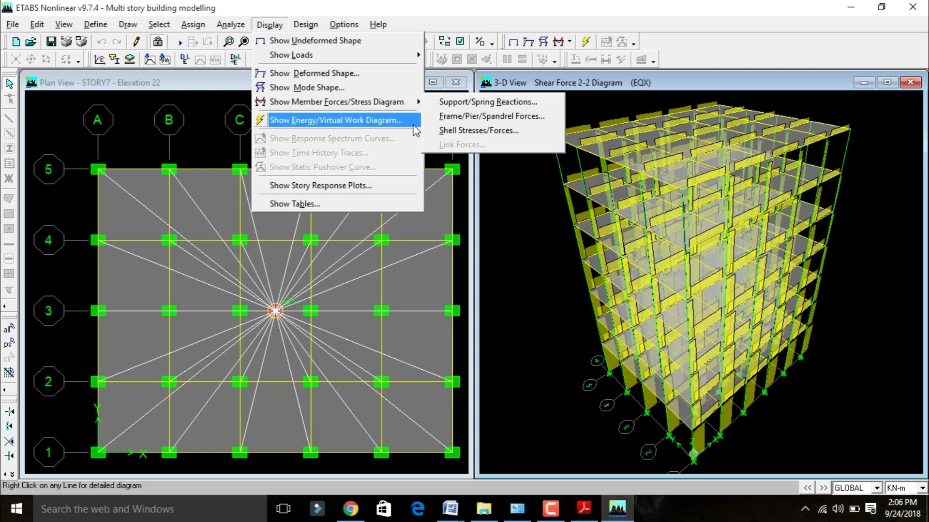
click(445, 117)
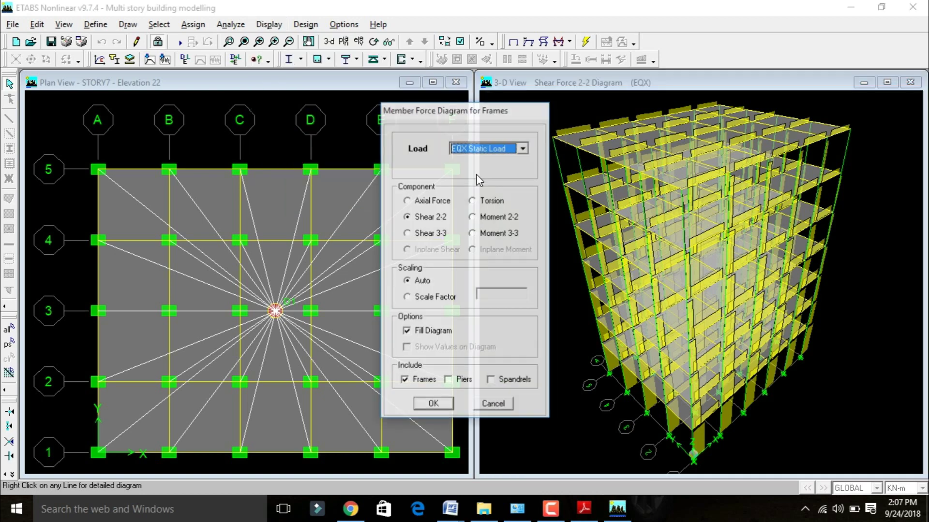
click(478, 202)
click(433, 404)
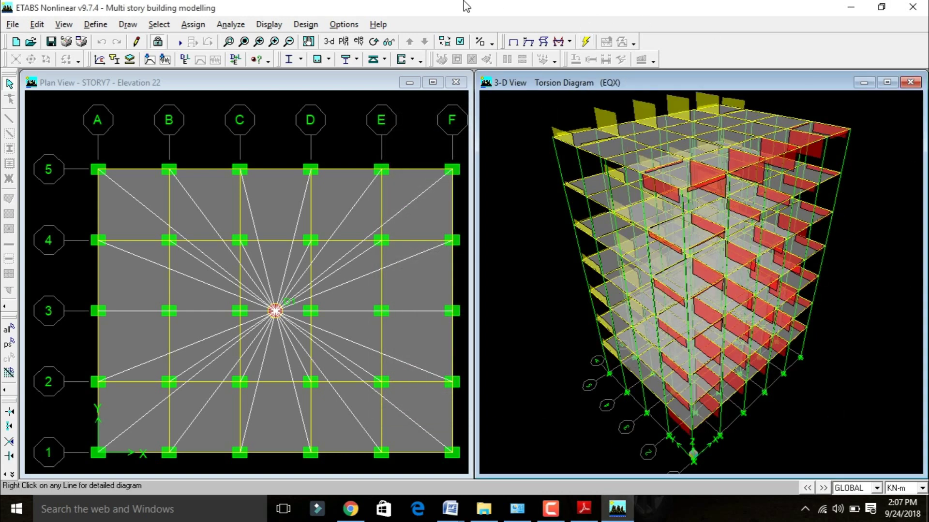
- Plot the Moment 2-2 diagram for EQX, then show the deformed shape with F6
click(270, 25)
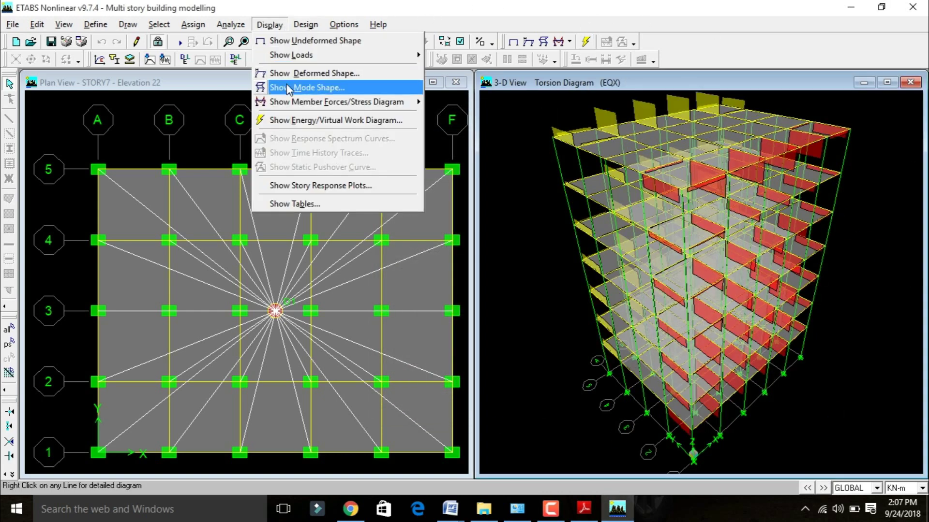
mouse_move(300, 102)
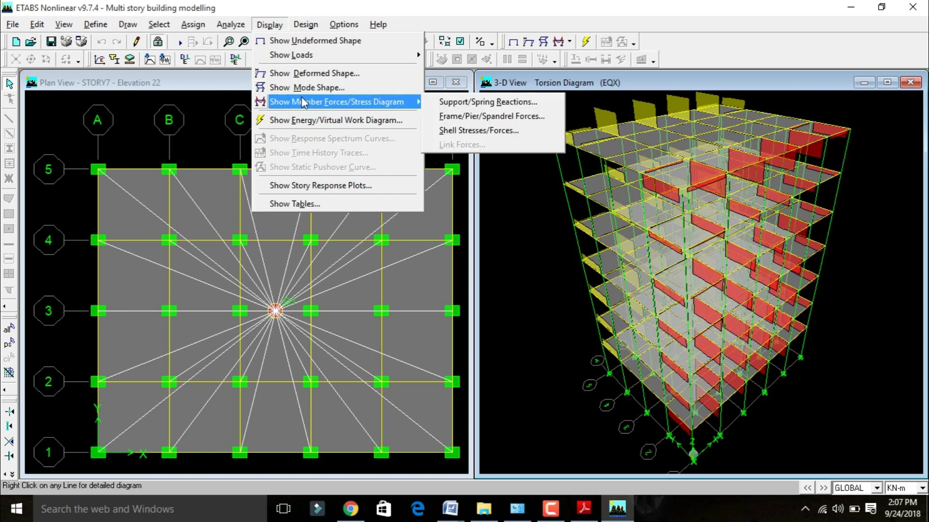
click(450, 116)
click(462, 149)
click(463, 157)
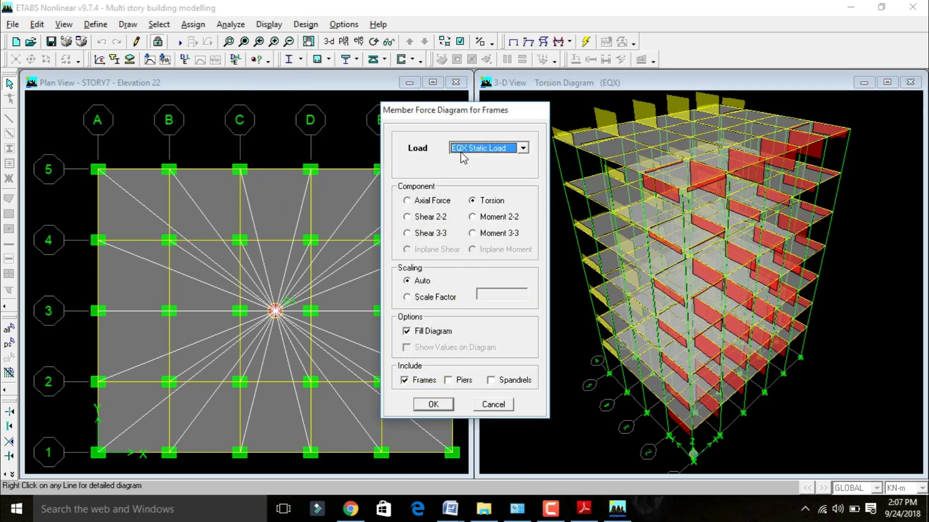
click(485, 217)
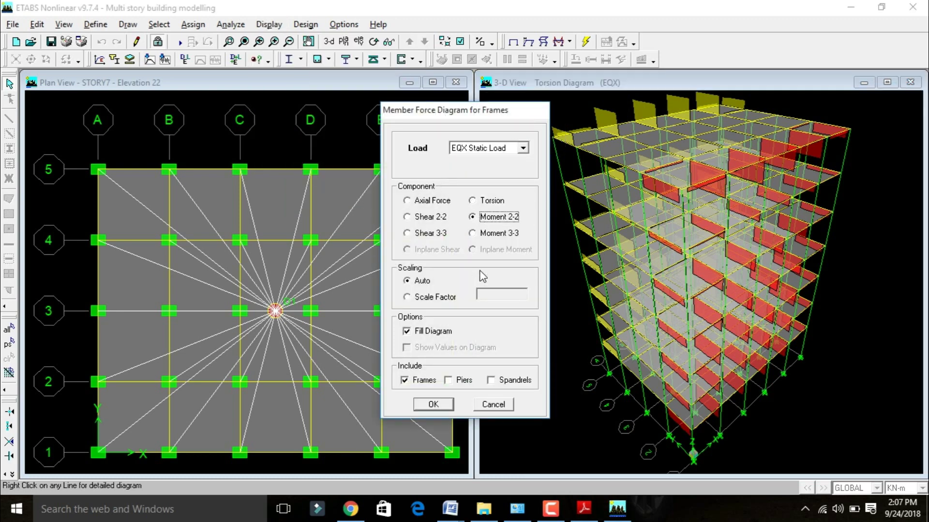
click(434, 405)
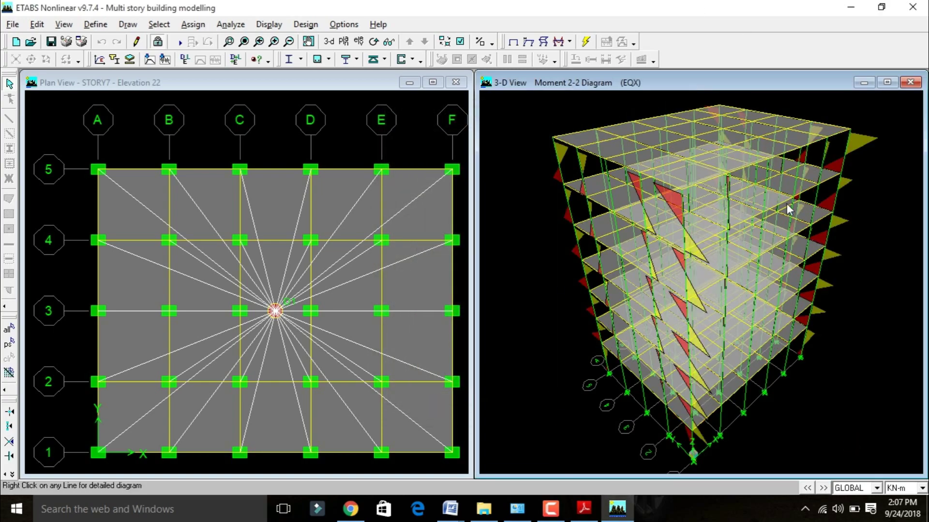
key(F6)
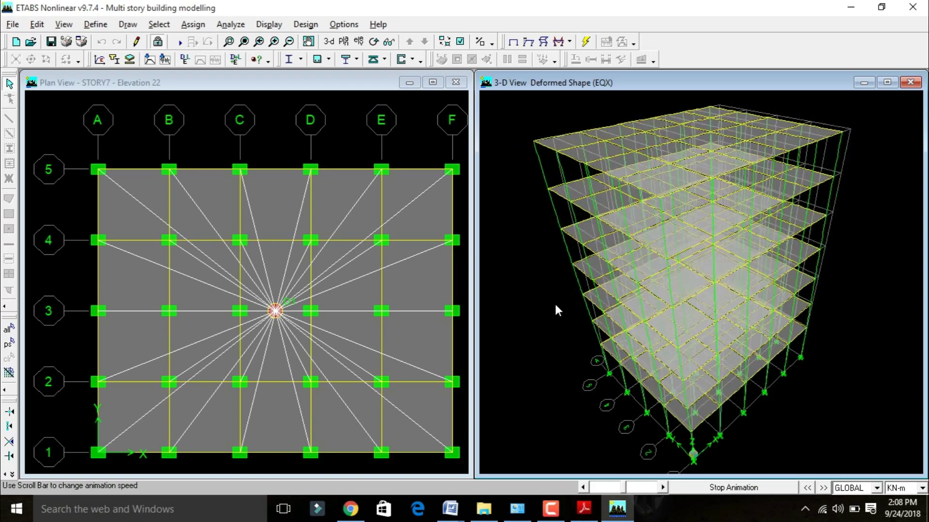
- Switch from ETABS to the IS 1893 PDF, then to the Seismic analysis of Building folder
click(584, 514)
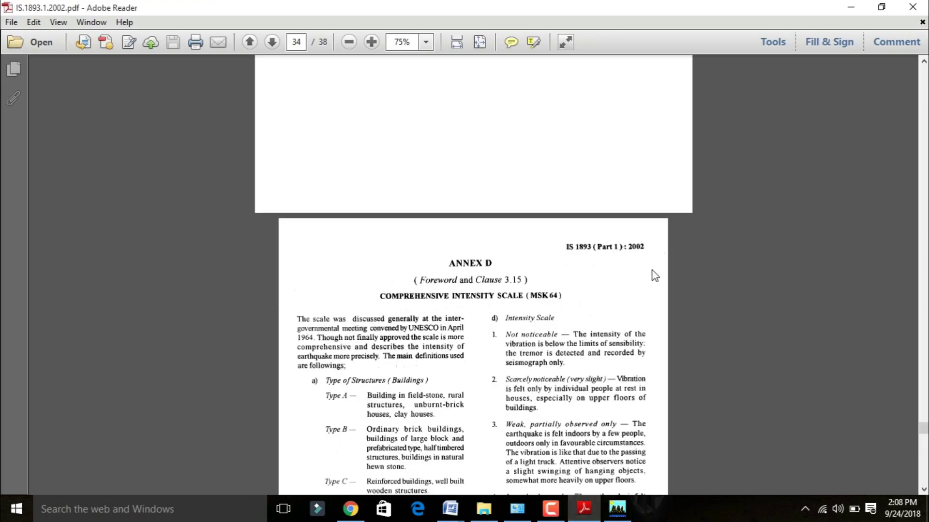
click(484, 509)
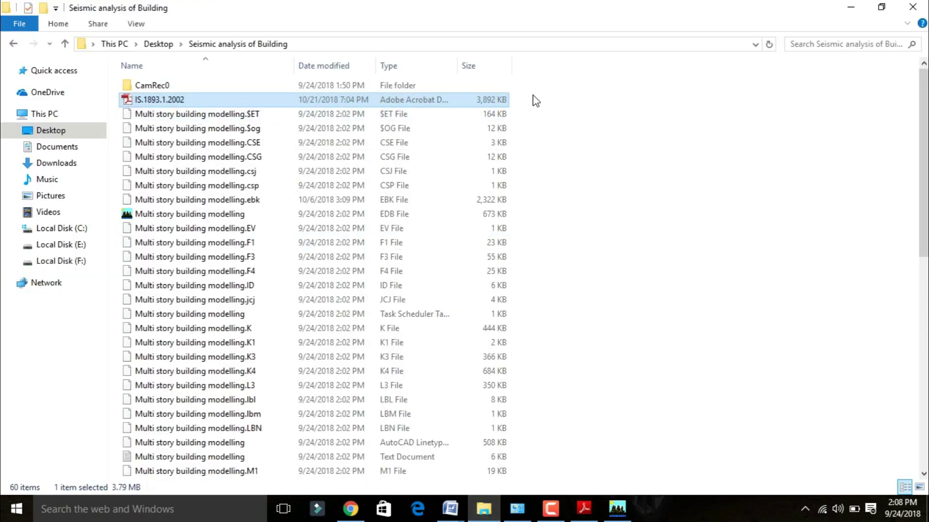
- Open the Seismic document in Word from the project folder, then bring File Explorer back
scroll(237, 373, down, 10)
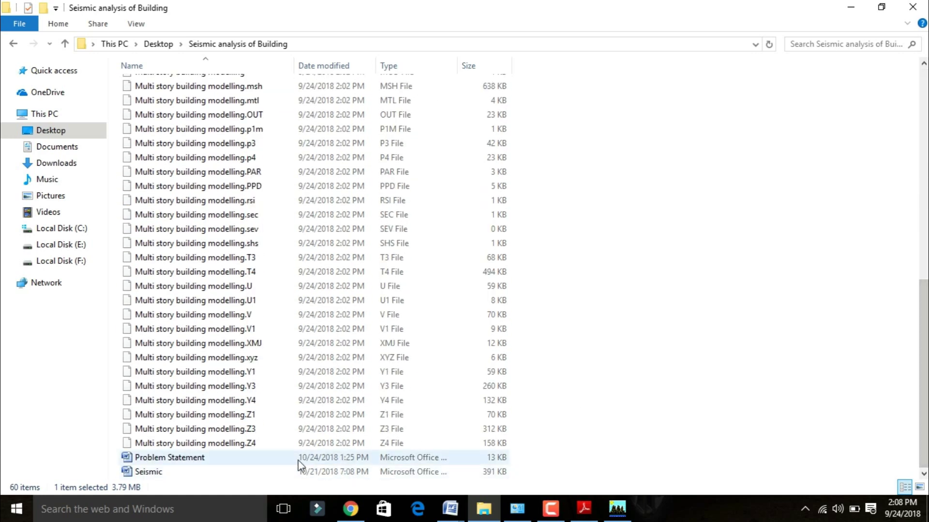
double_click(281, 474)
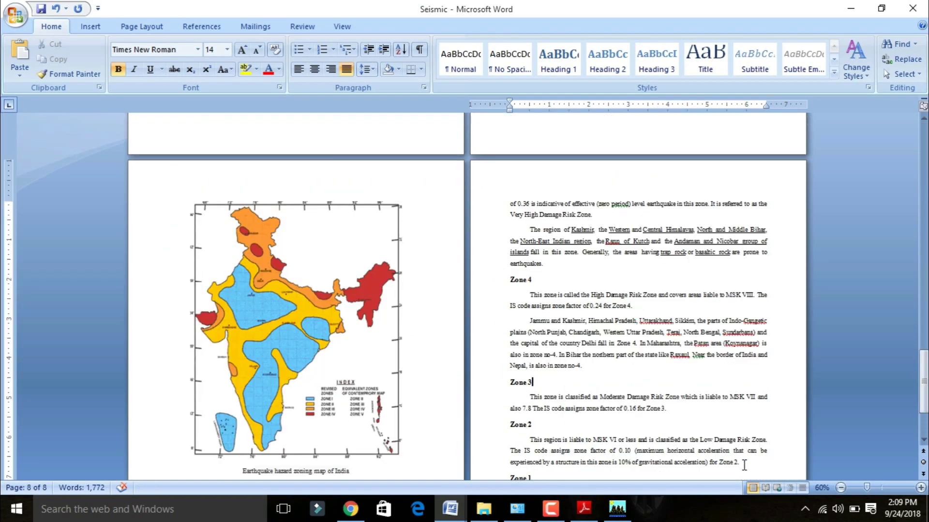
click(483, 509)
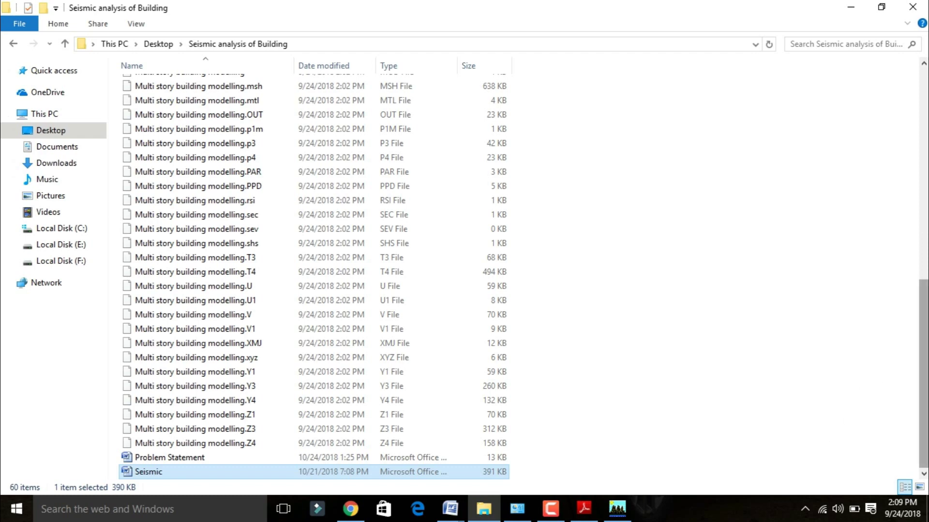